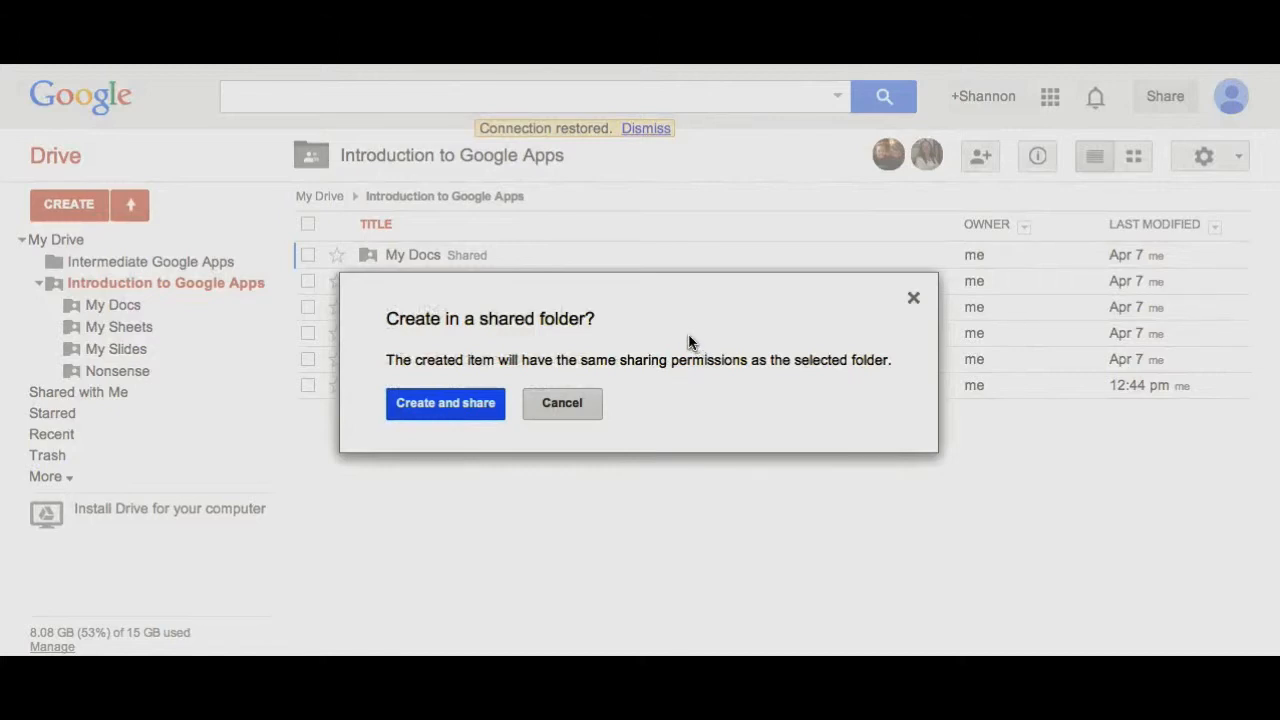
Create a spreadsheet that shares the folder's permissions and rename it "My new spreadsheet"
click(416, 410)
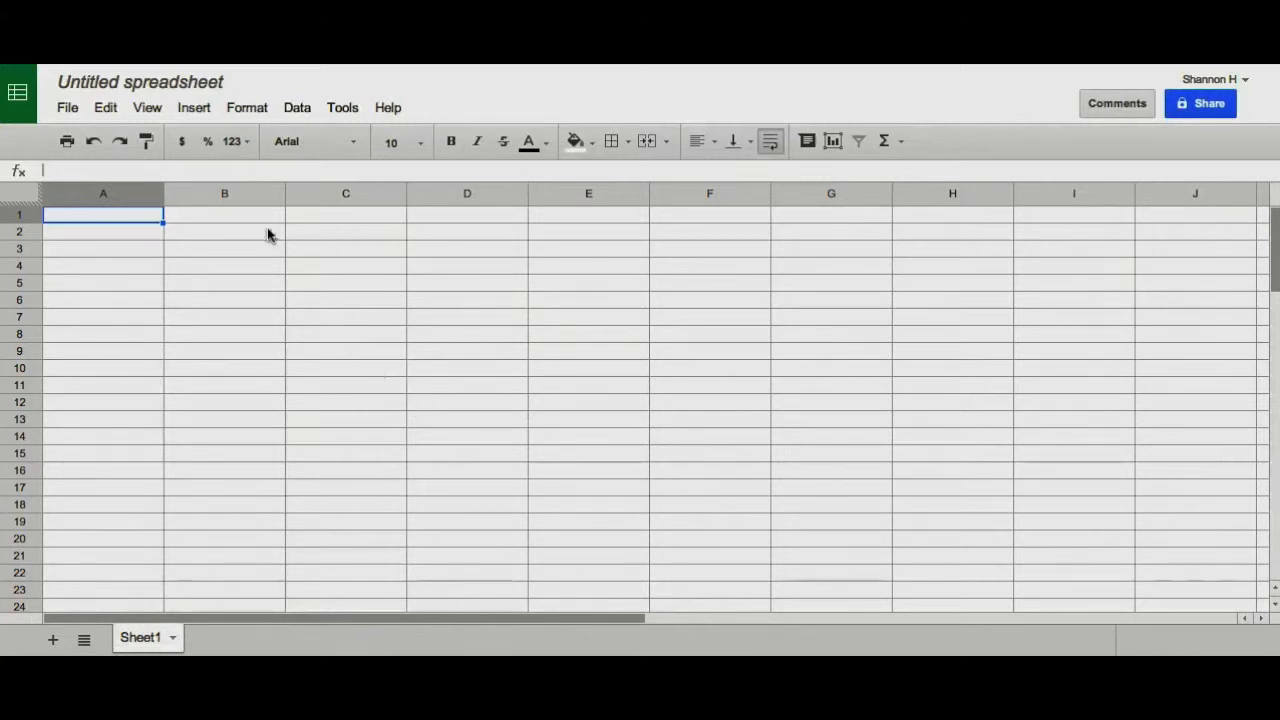
click(163, 86)
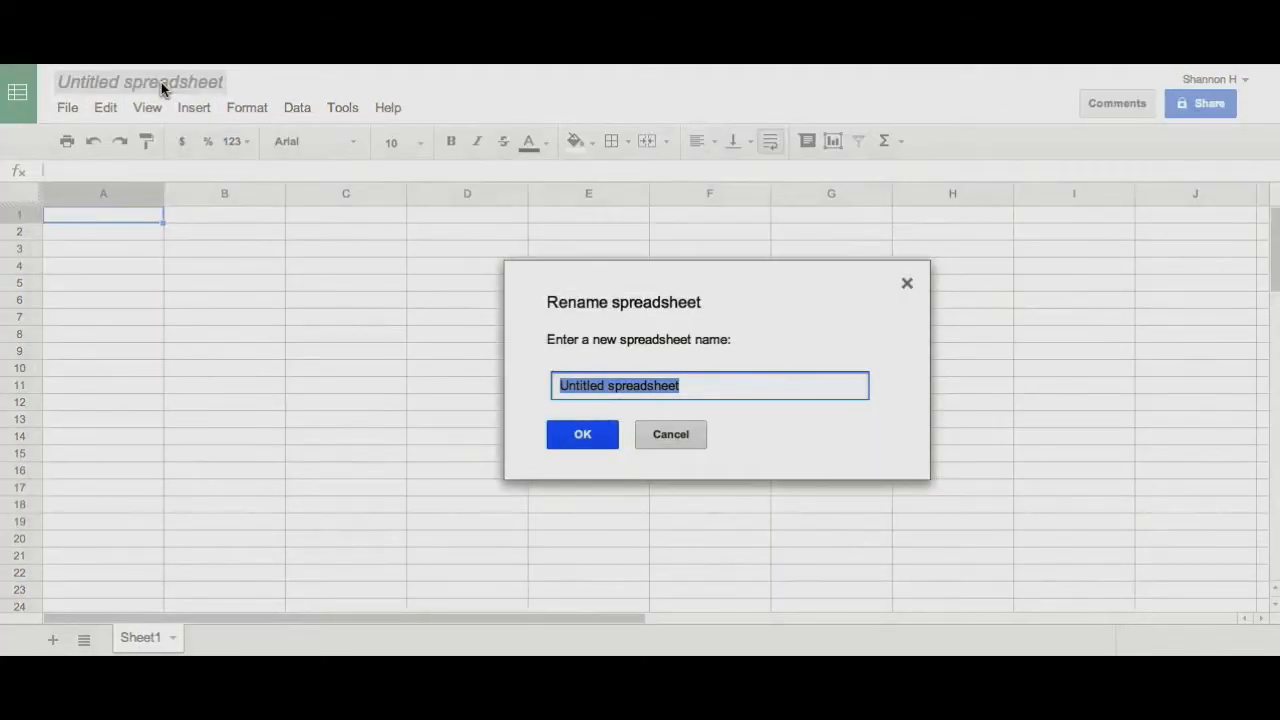
text(My new spre)
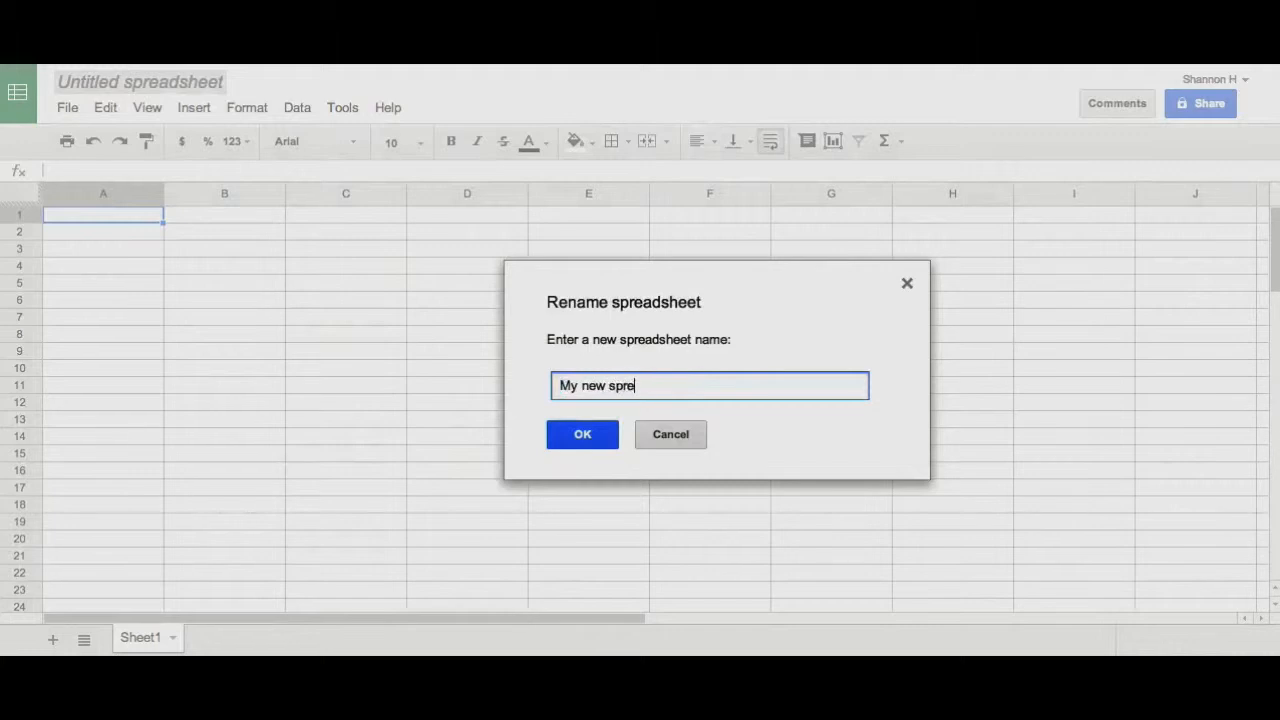
text(adsheet)
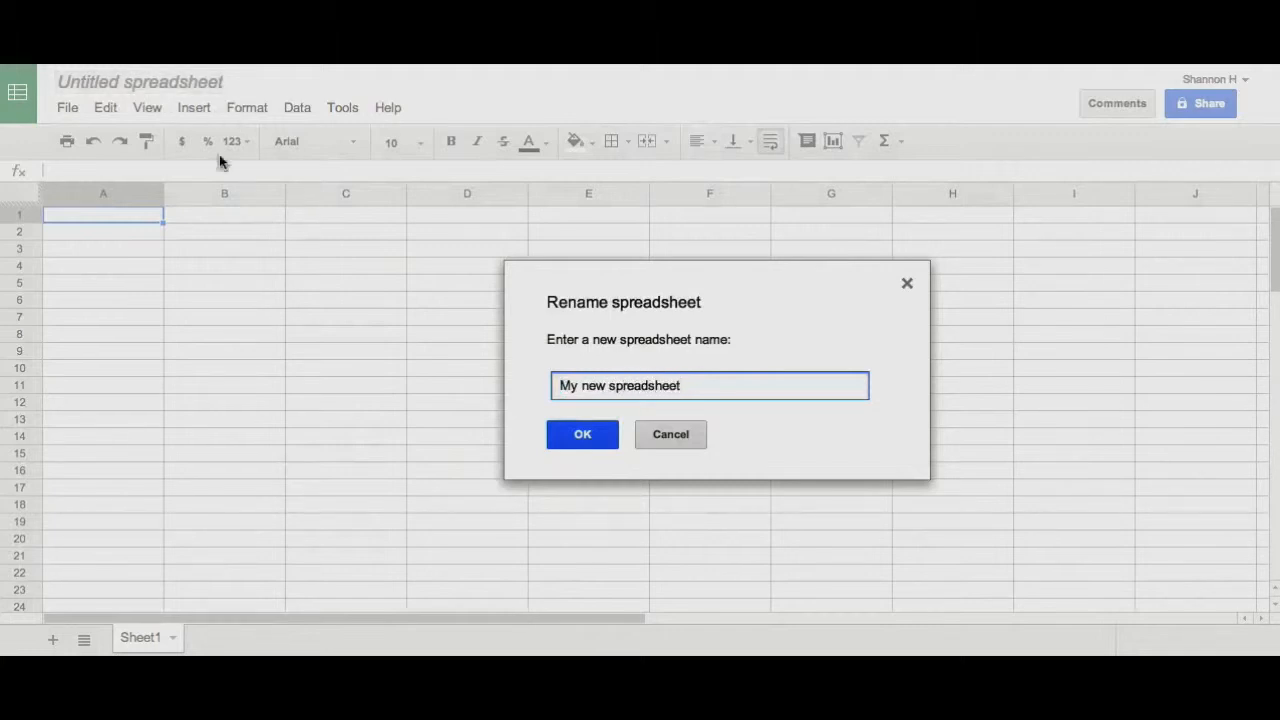
click(567, 432)
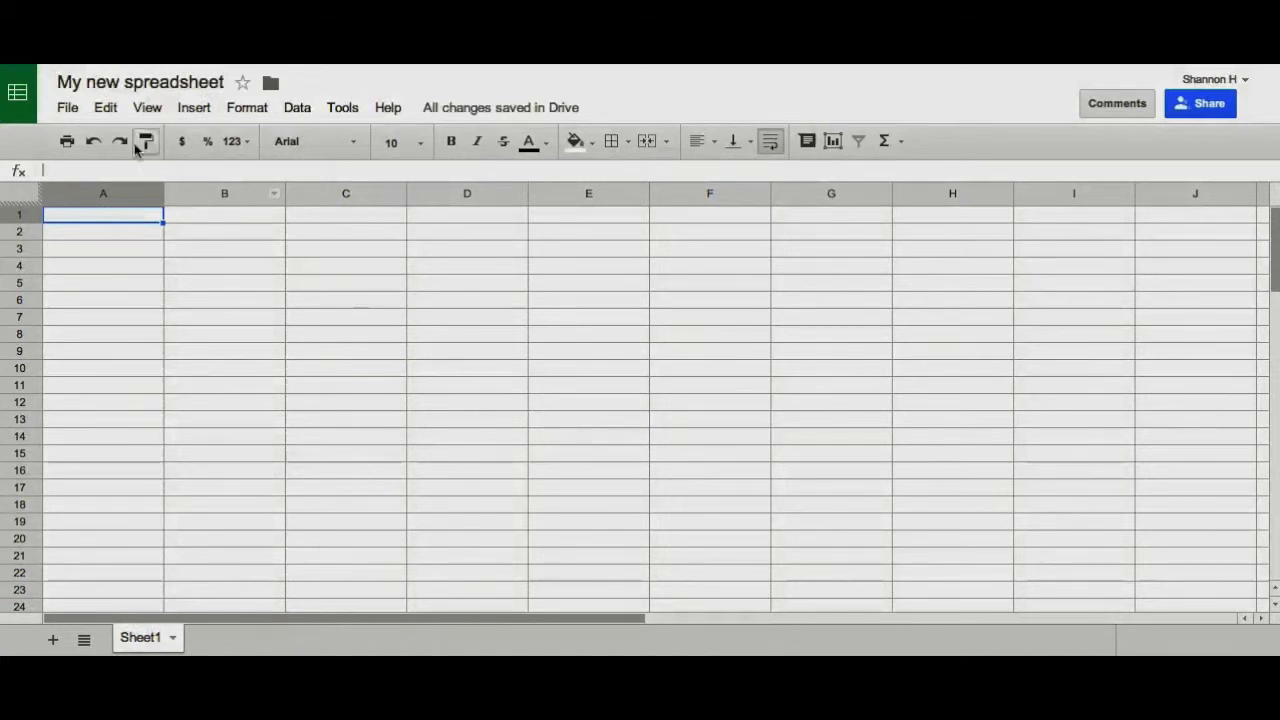
click(68, 110)
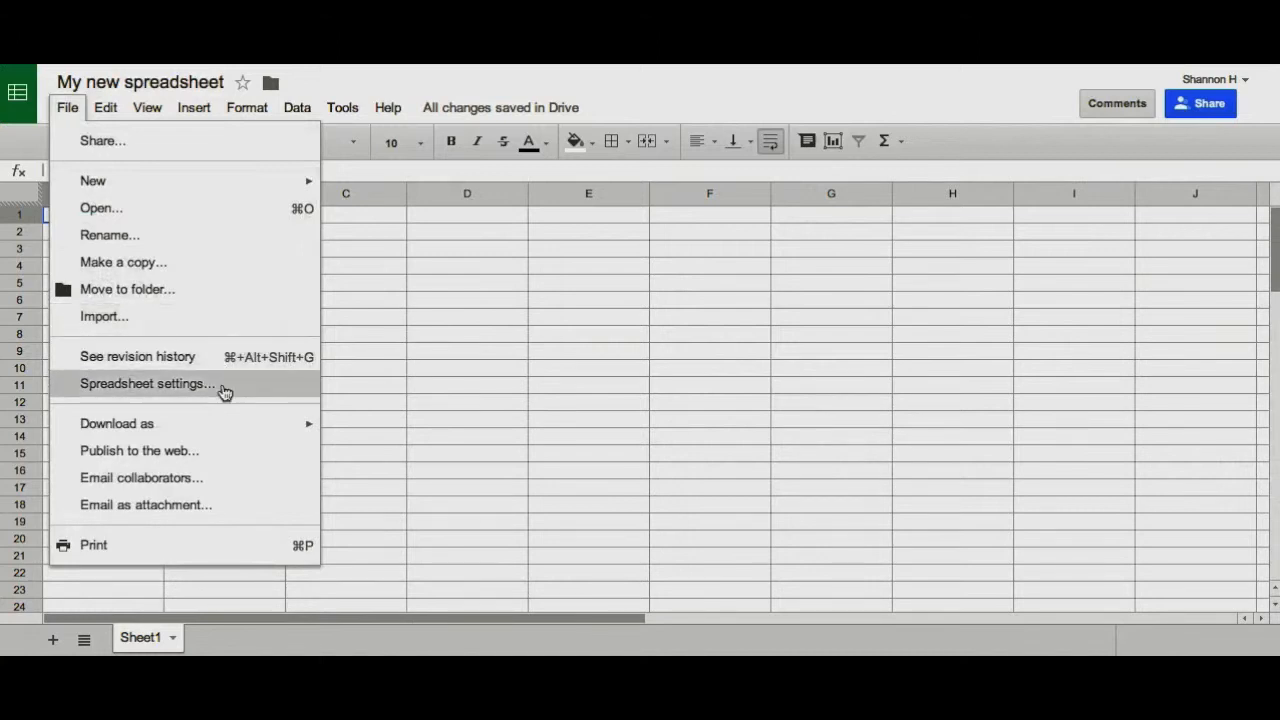
mouse_move(220, 432)
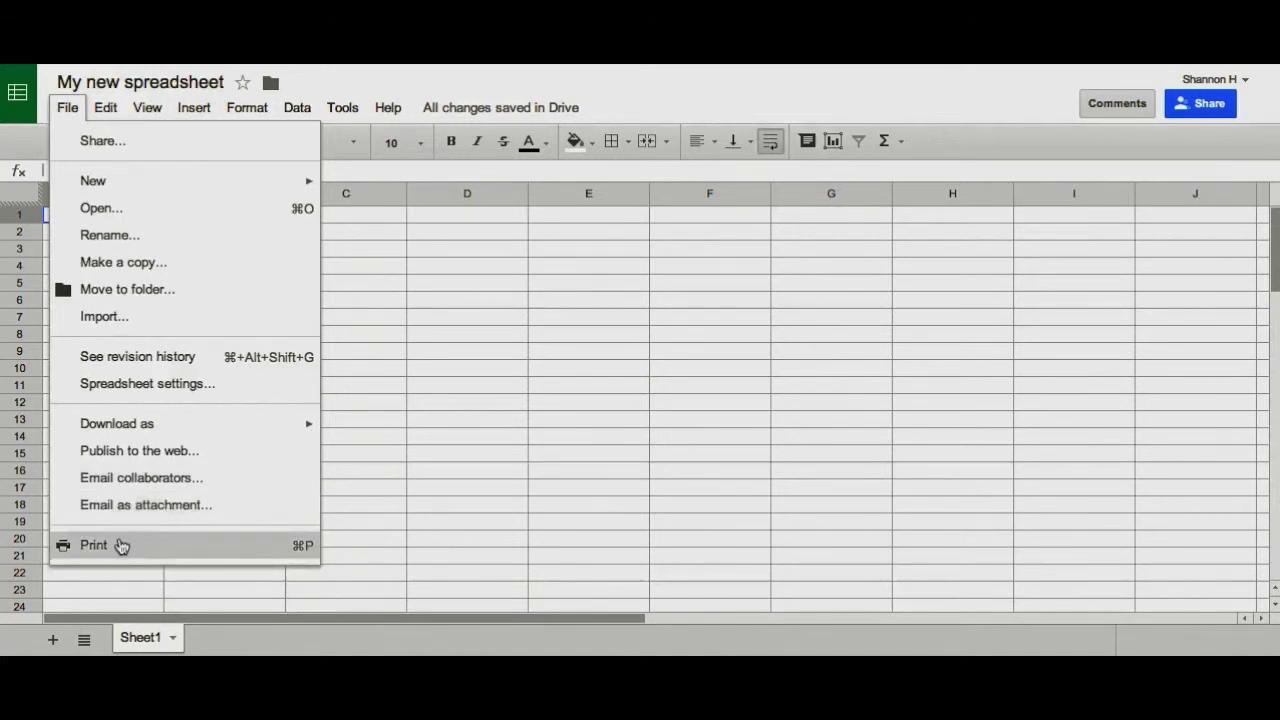
mouse_move(123, 110)
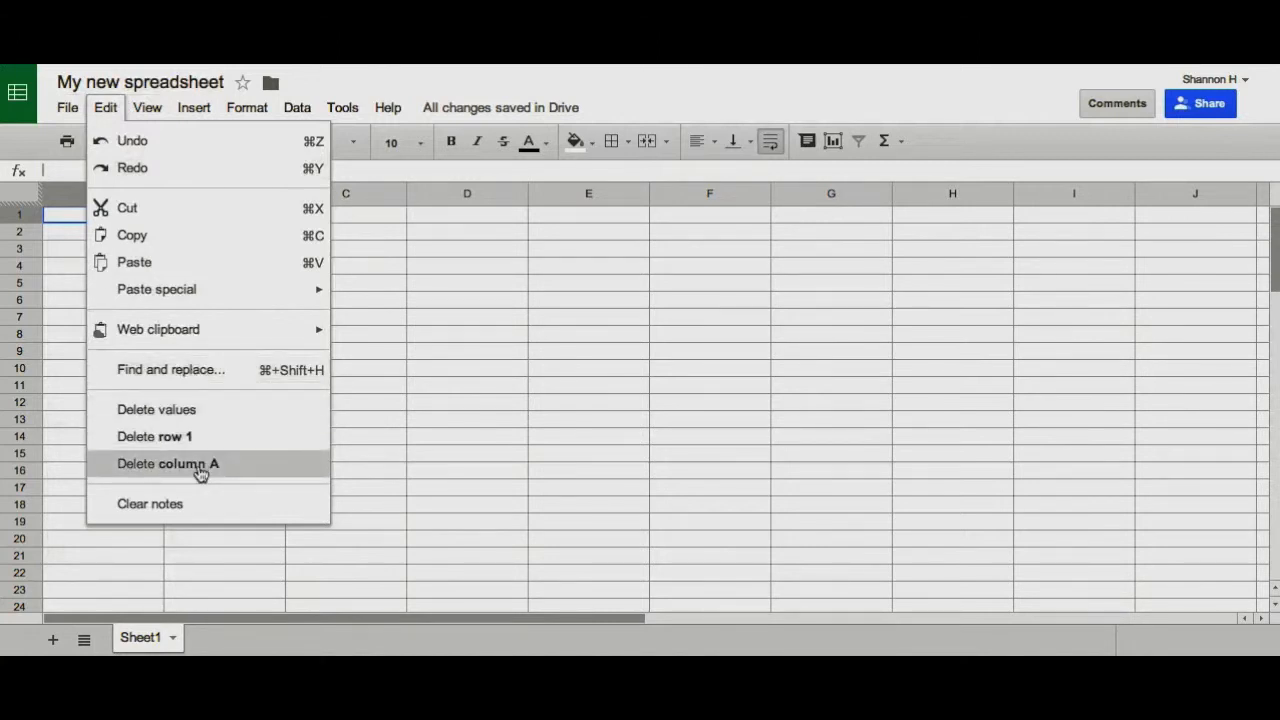
click(152, 112)
click(152, 112)
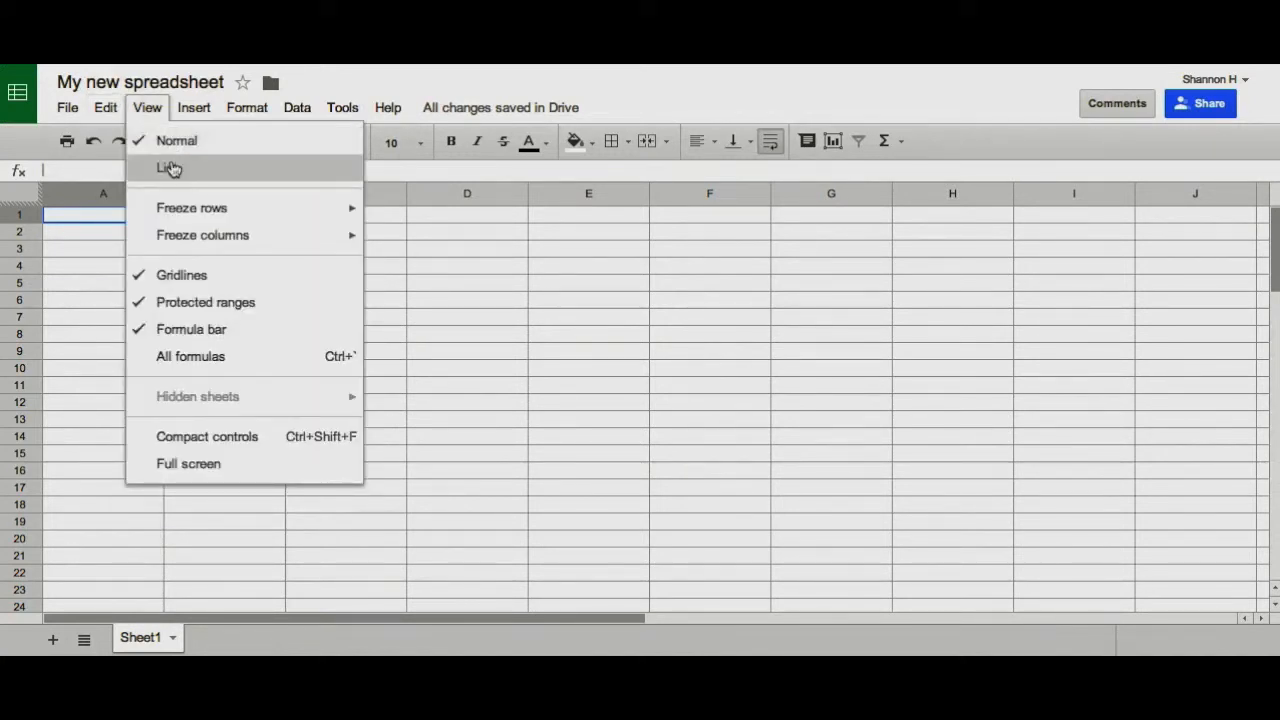
mouse_move(198, 205)
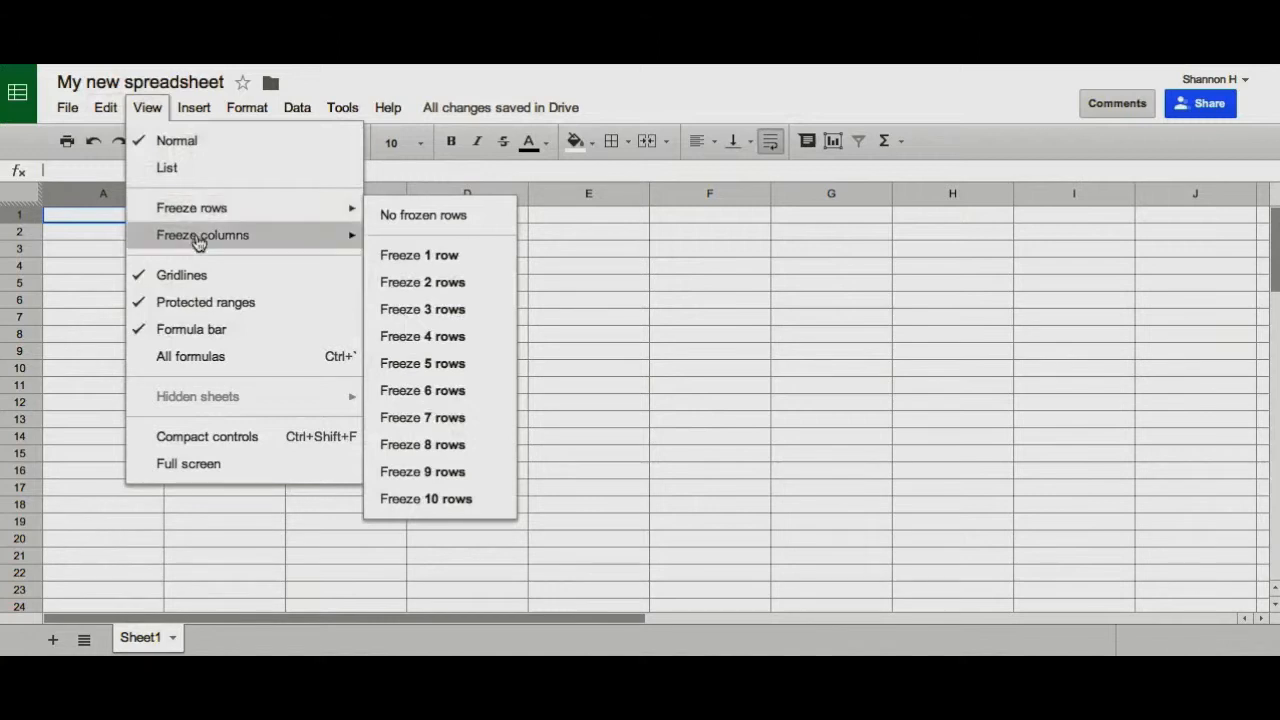
mouse_move(200, 242)
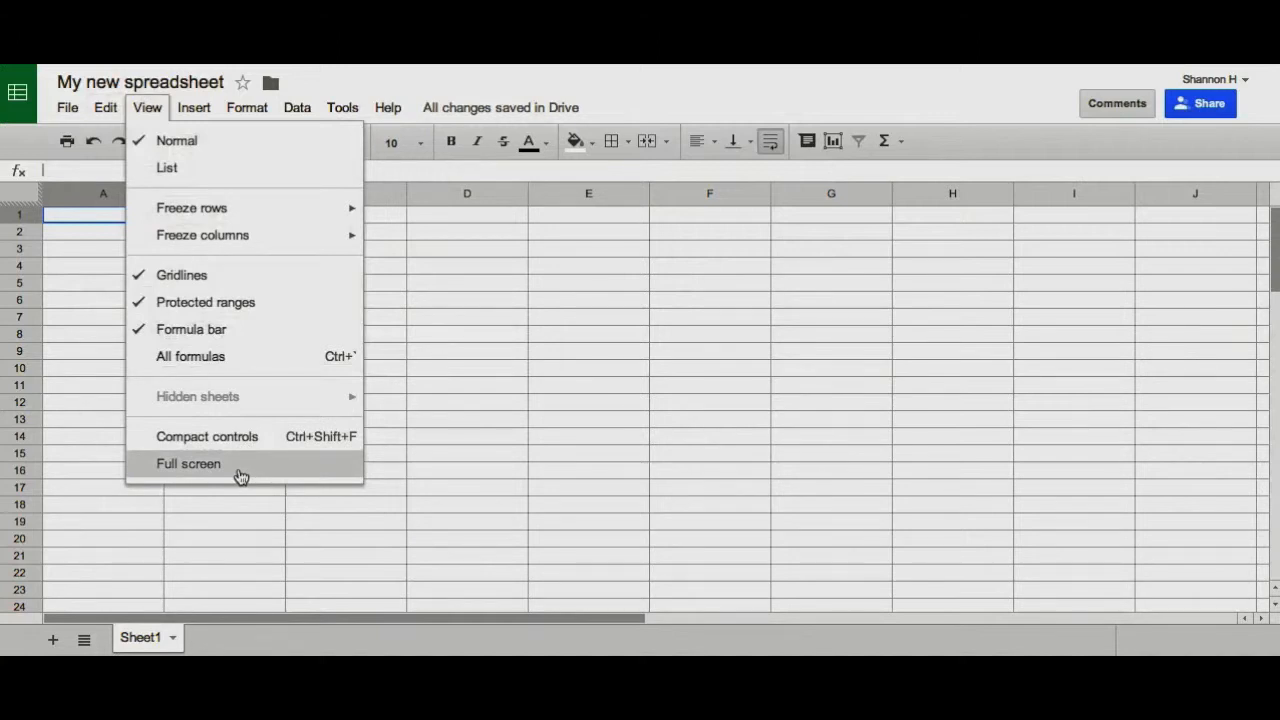
mouse_move(203, 107)
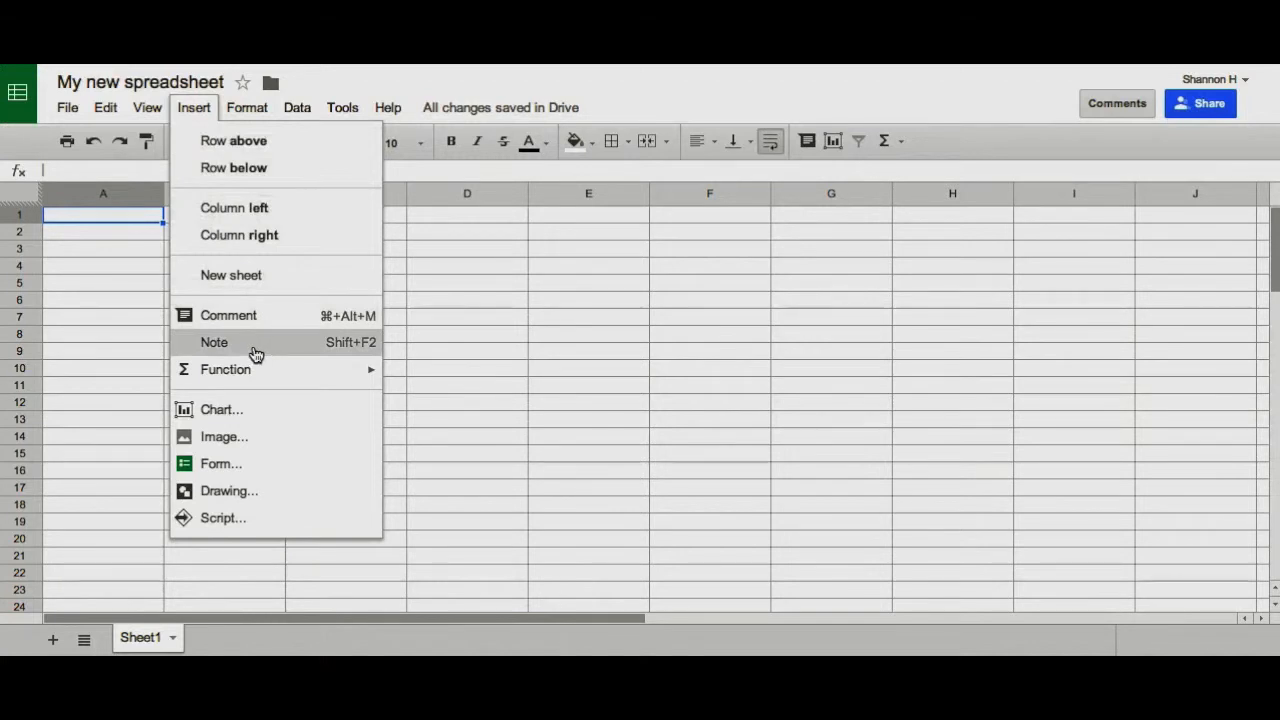
mouse_move(256, 376)
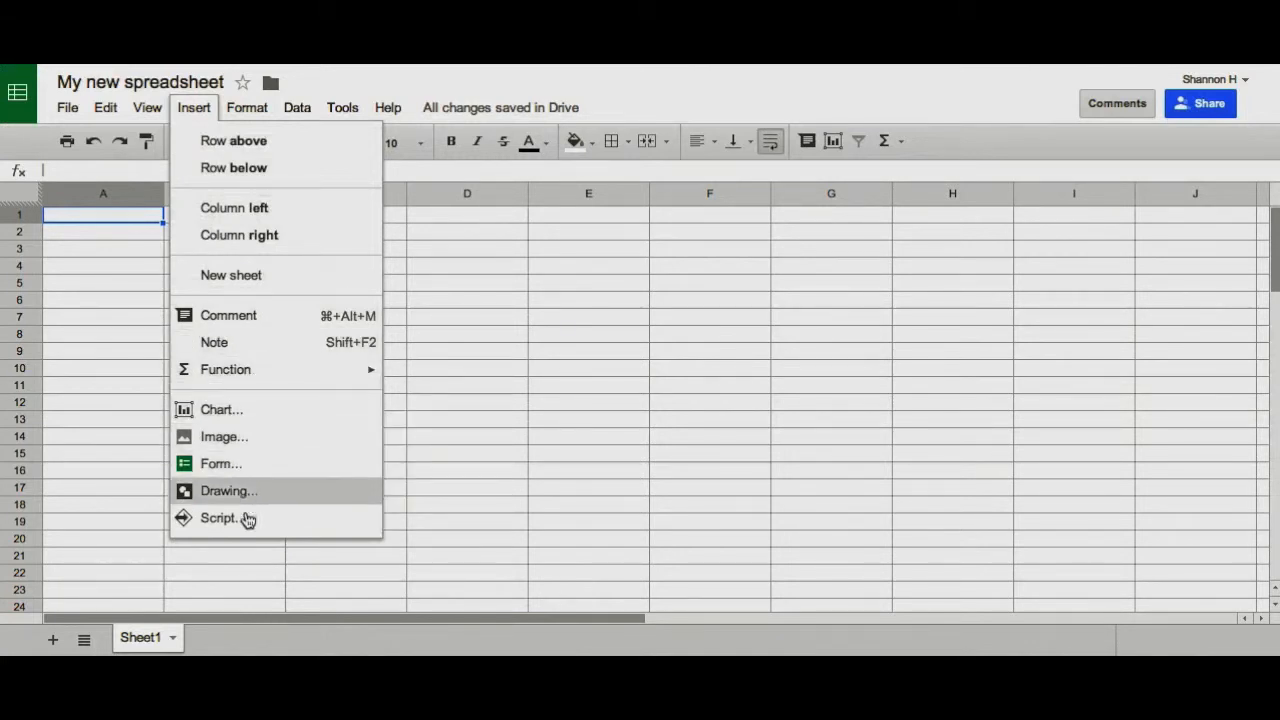
mouse_move(240, 114)
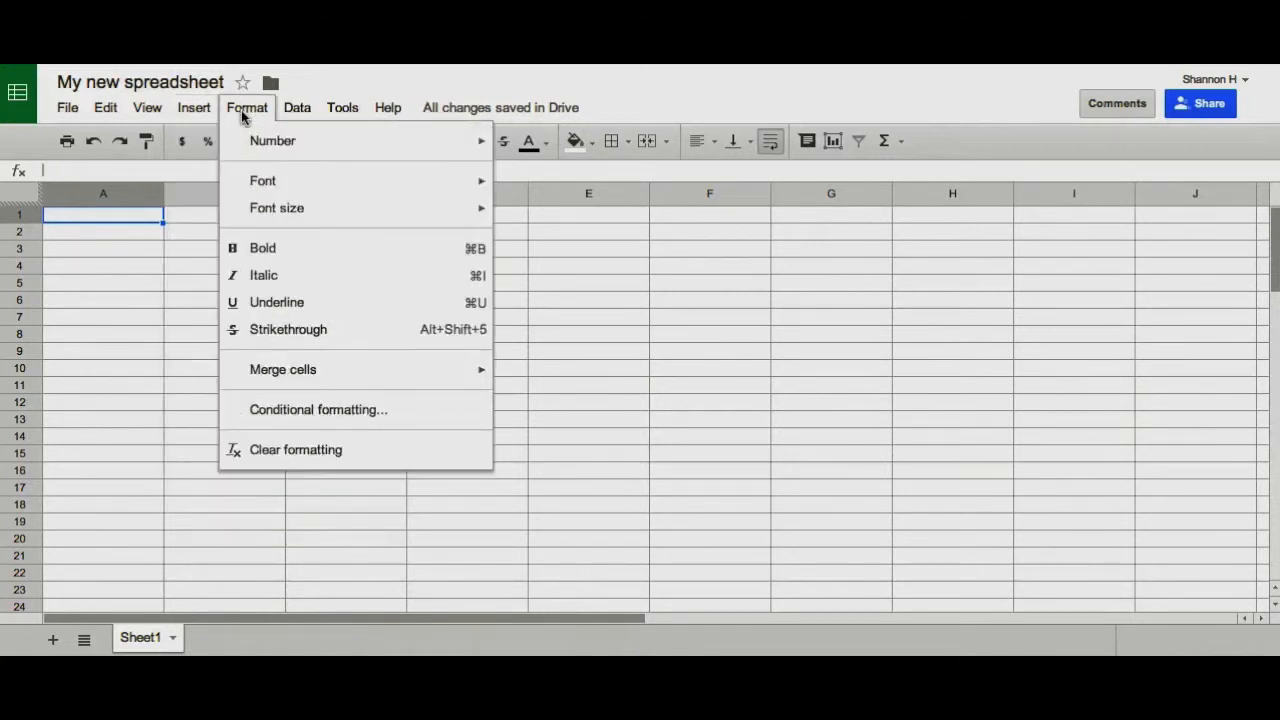
mouse_move(259, 142)
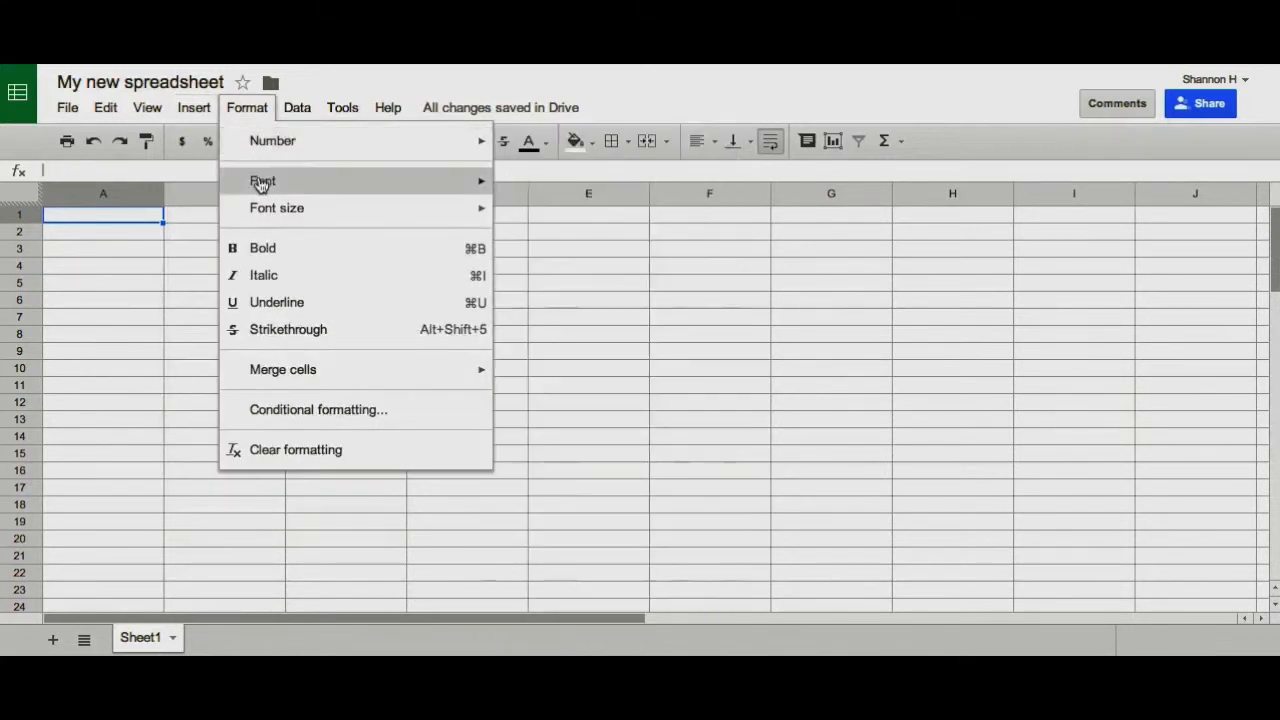
mouse_move(260, 215)
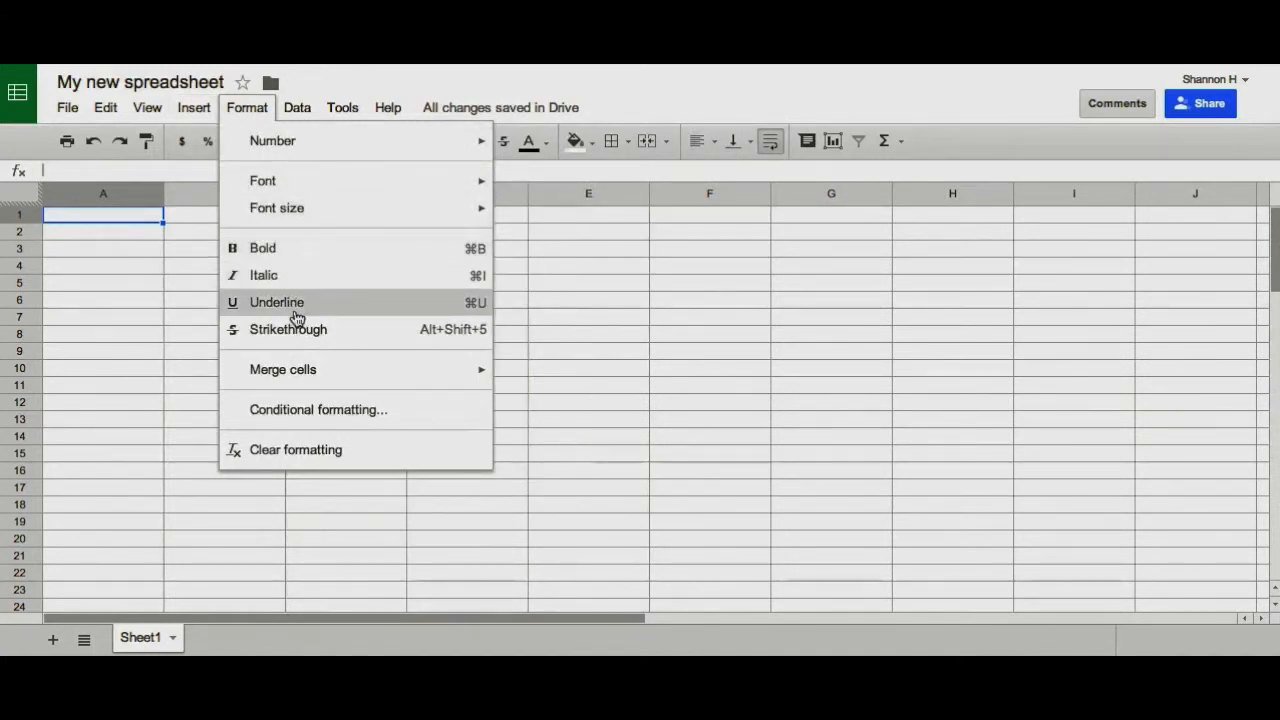
mouse_move(302, 369)
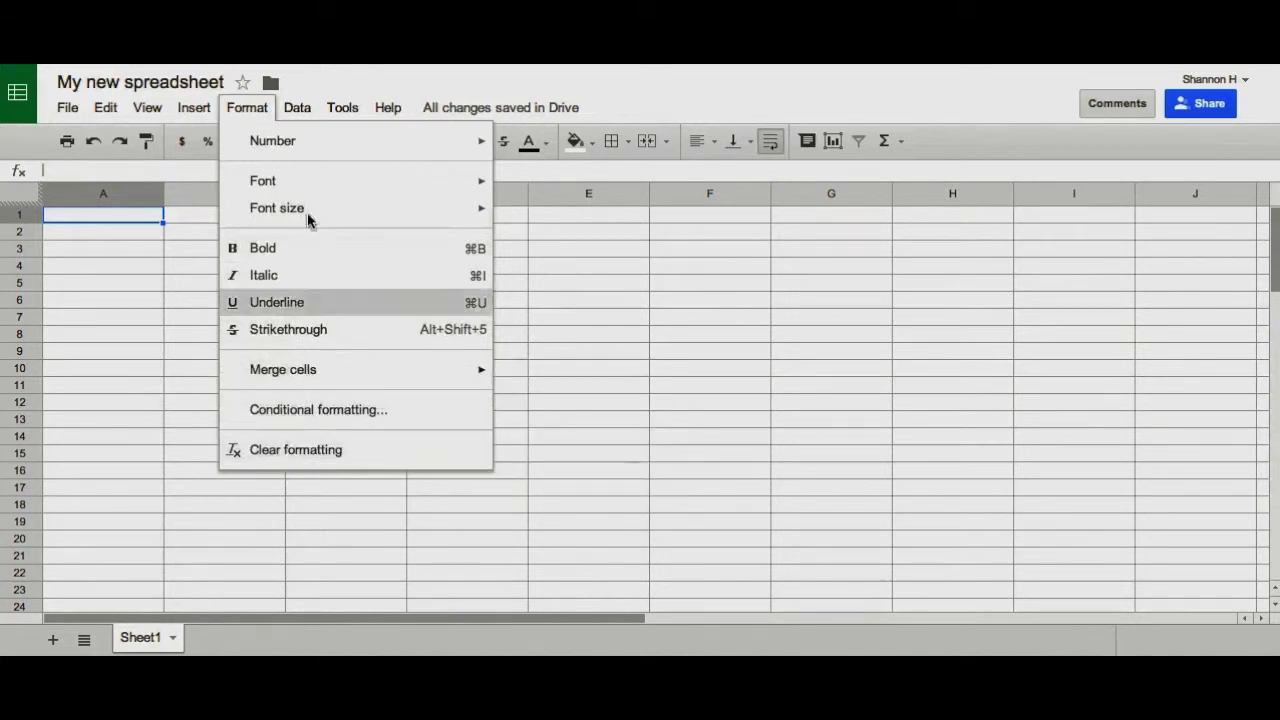
mouse_move(305, 110)
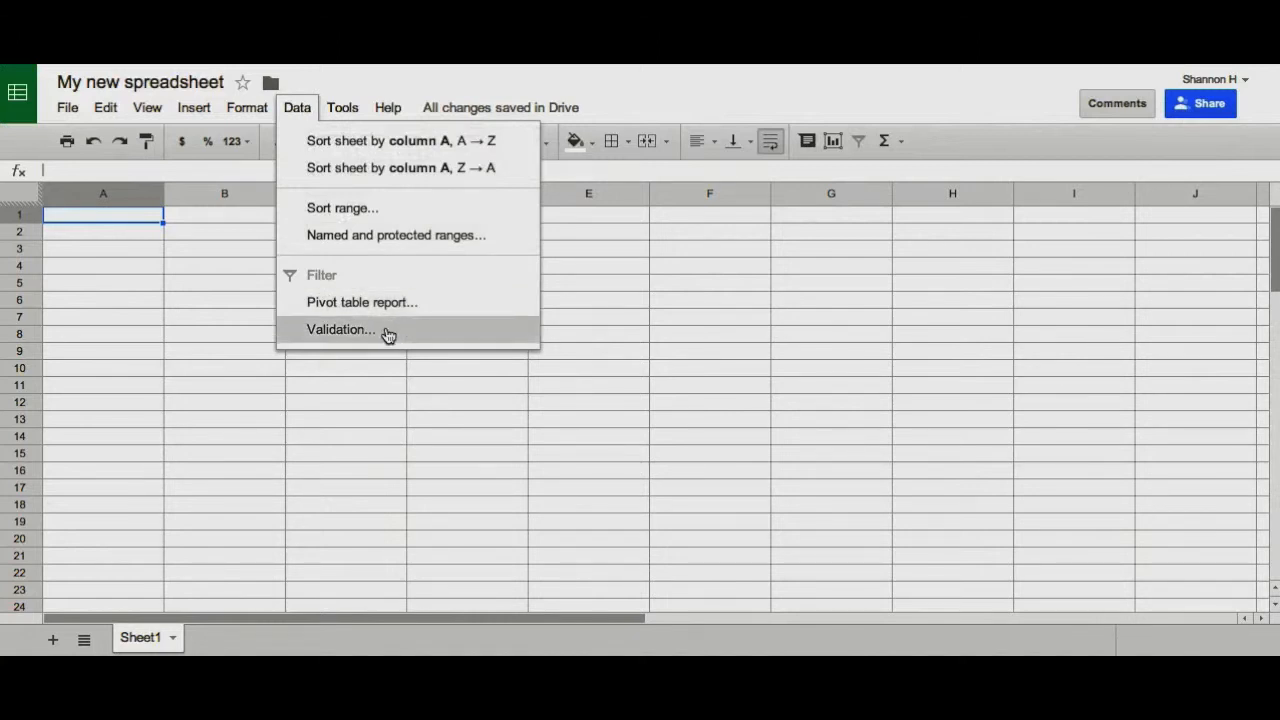
mouse_move(343, 100)
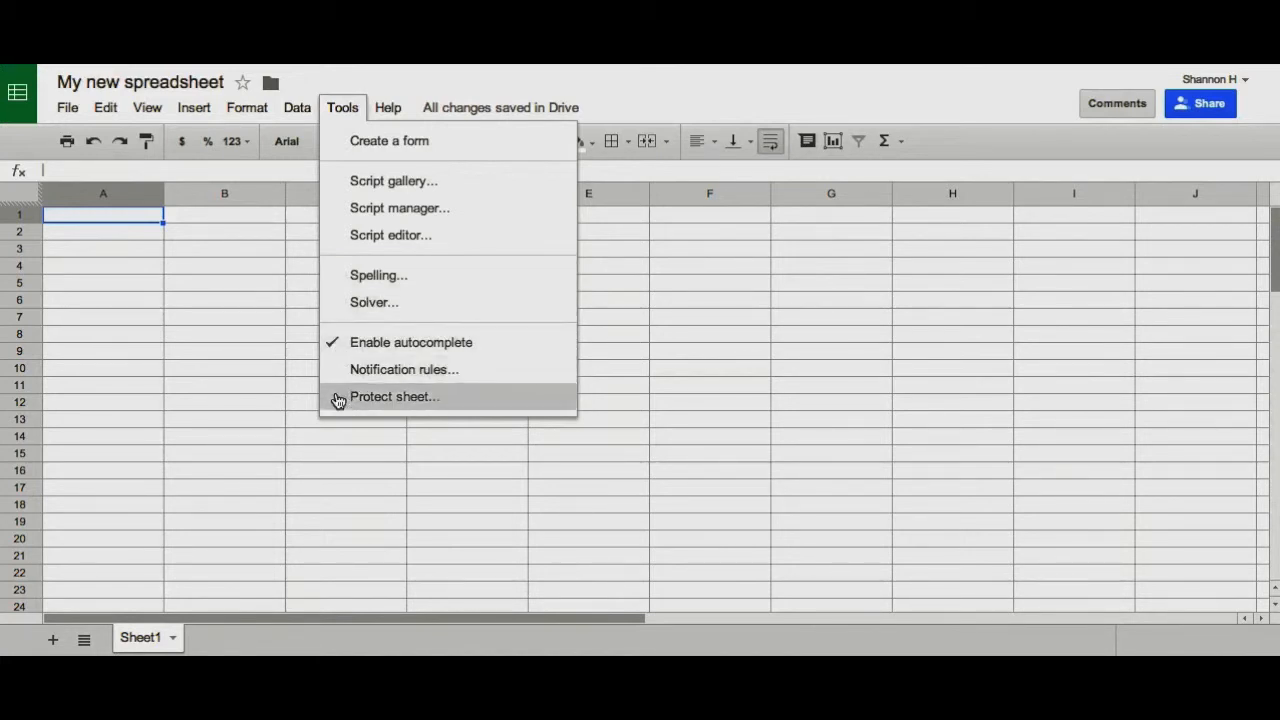
mouse_move(389, 108)
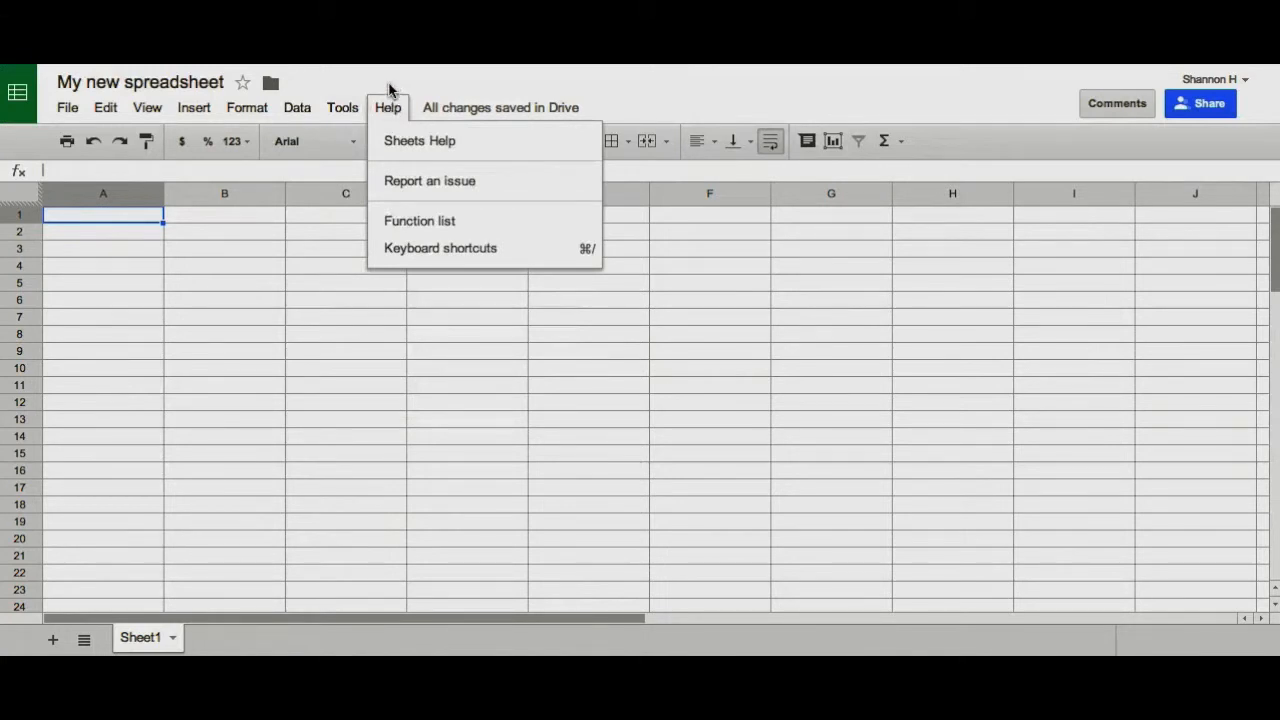
click(391, 86)
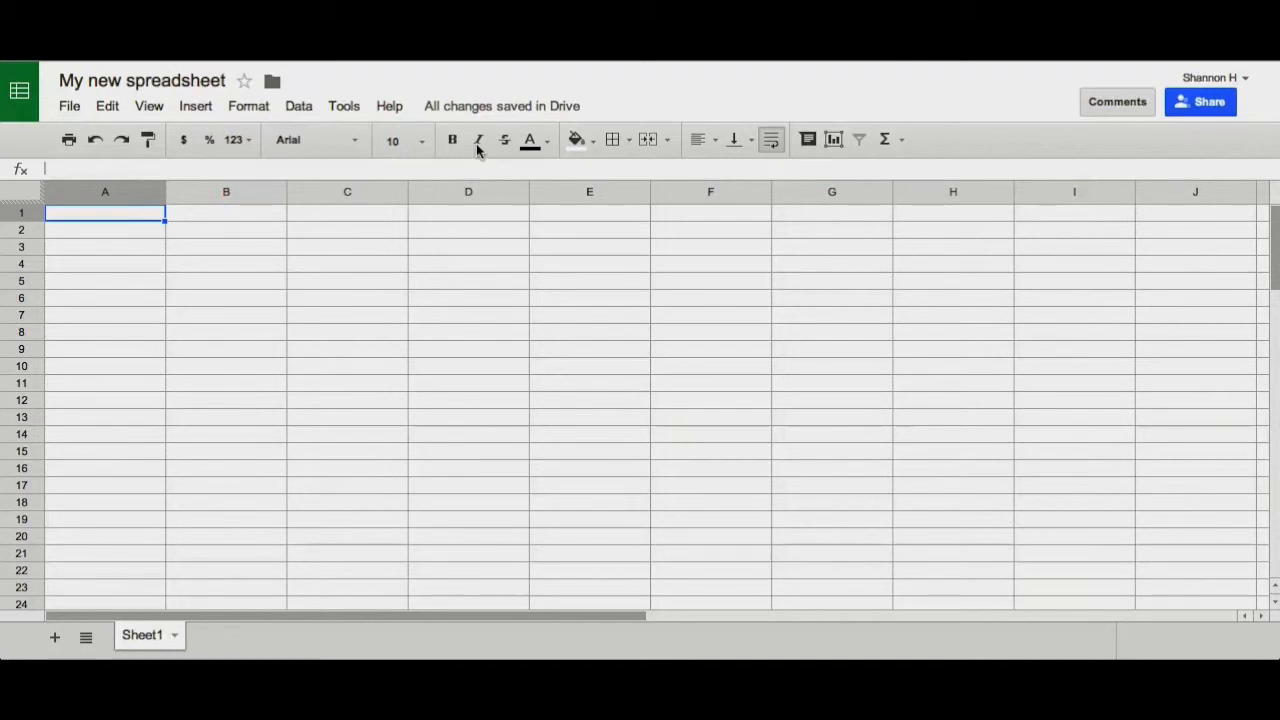
click(547, 142)
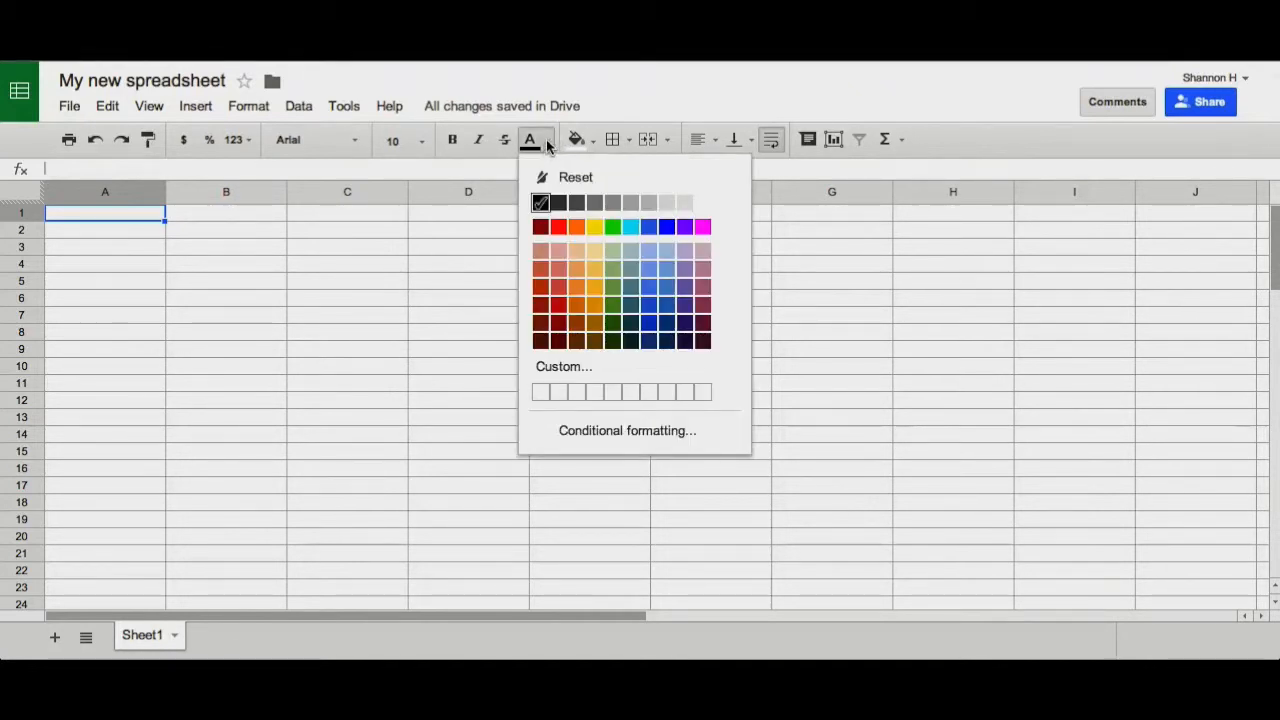
click(591, 142)
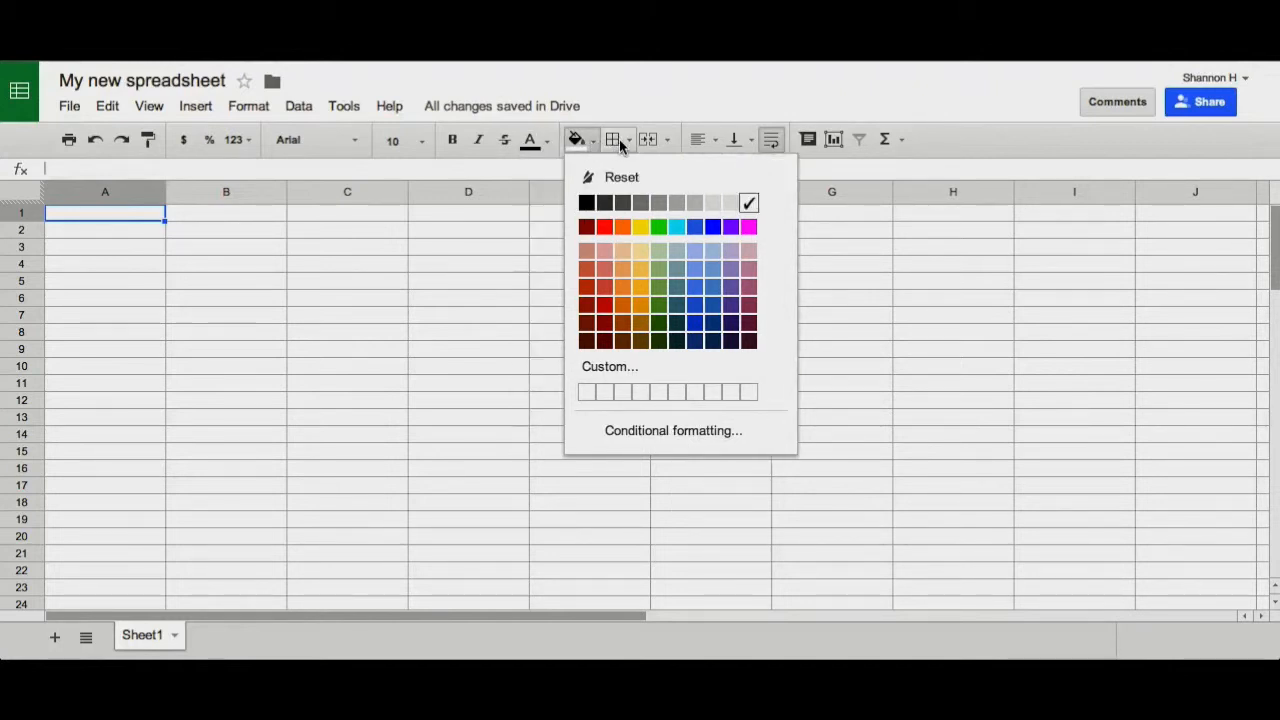
click(626, 139)
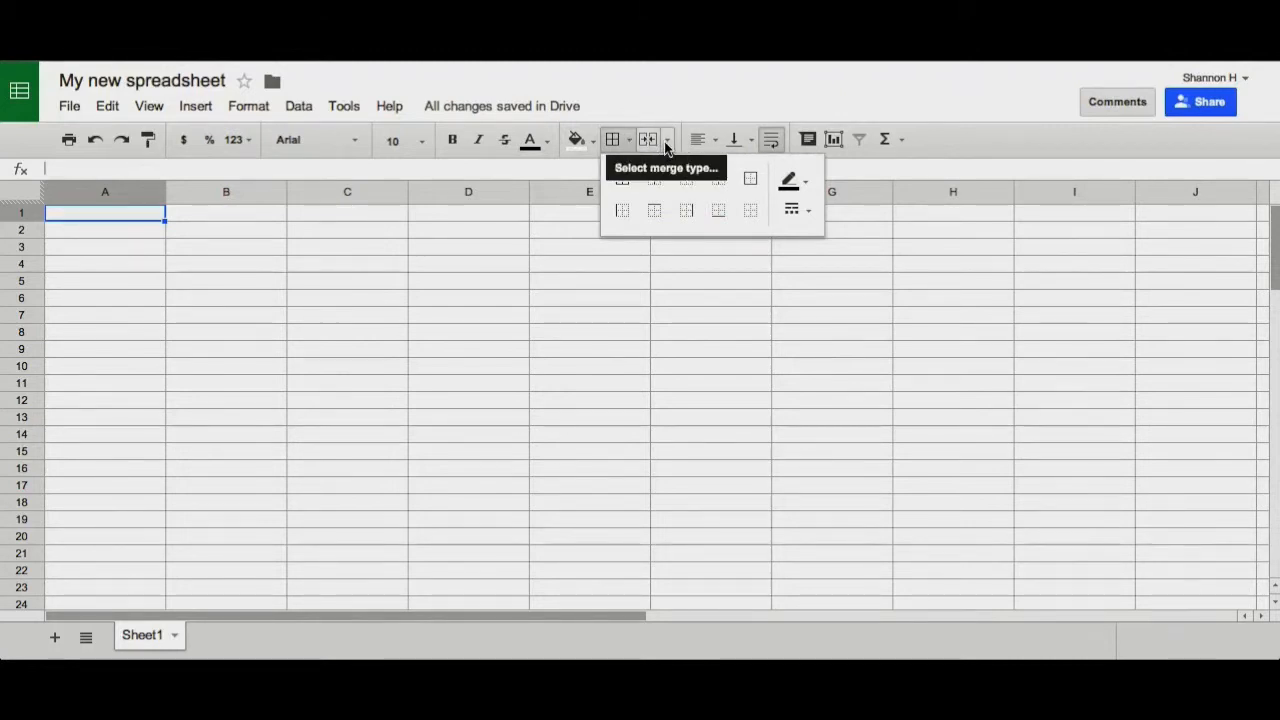
click(711, 140)
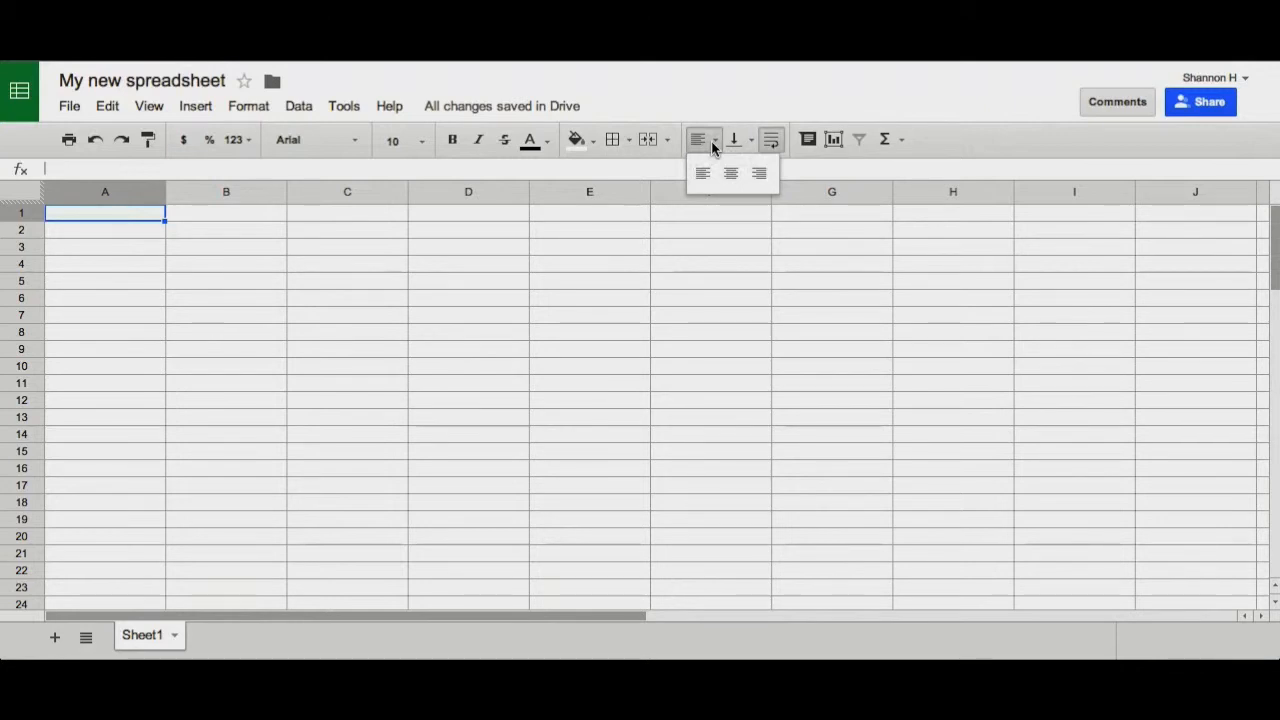
click(751, 141)
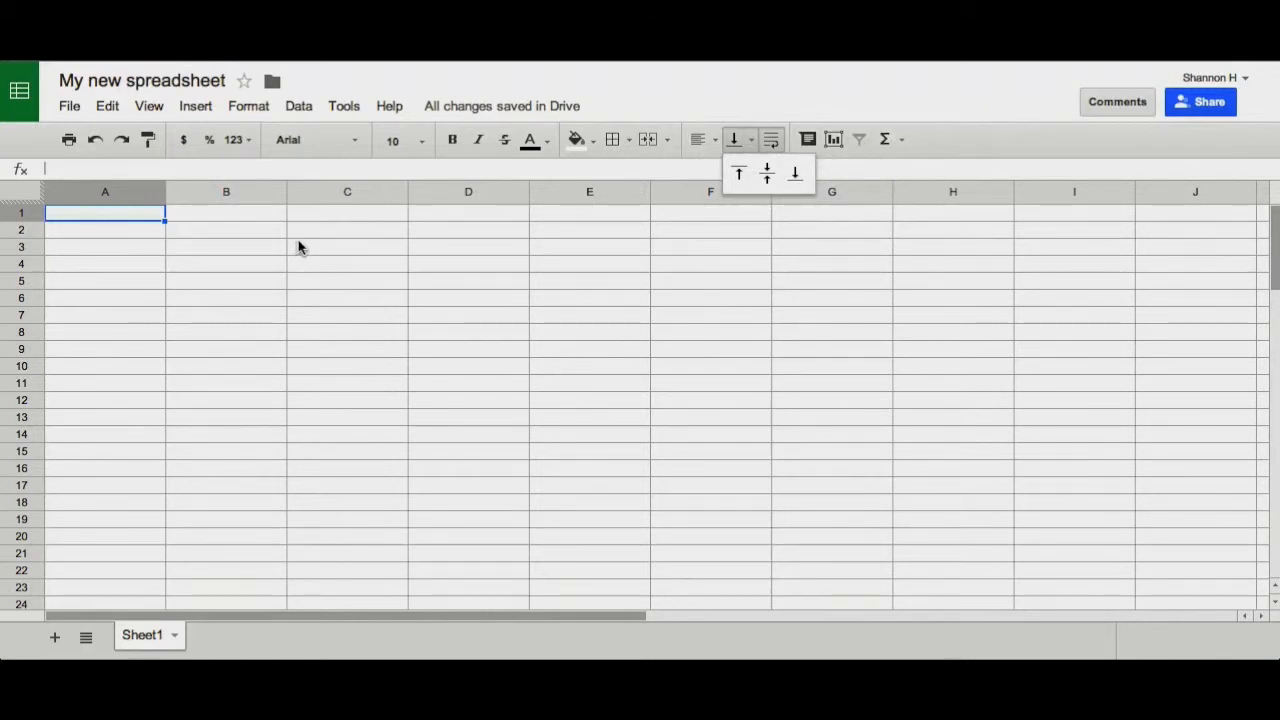
Enter the headers Name, Email Address, Homework 1, Homework 2 and Test 1 in cells A1 through E1
click(155, 222)
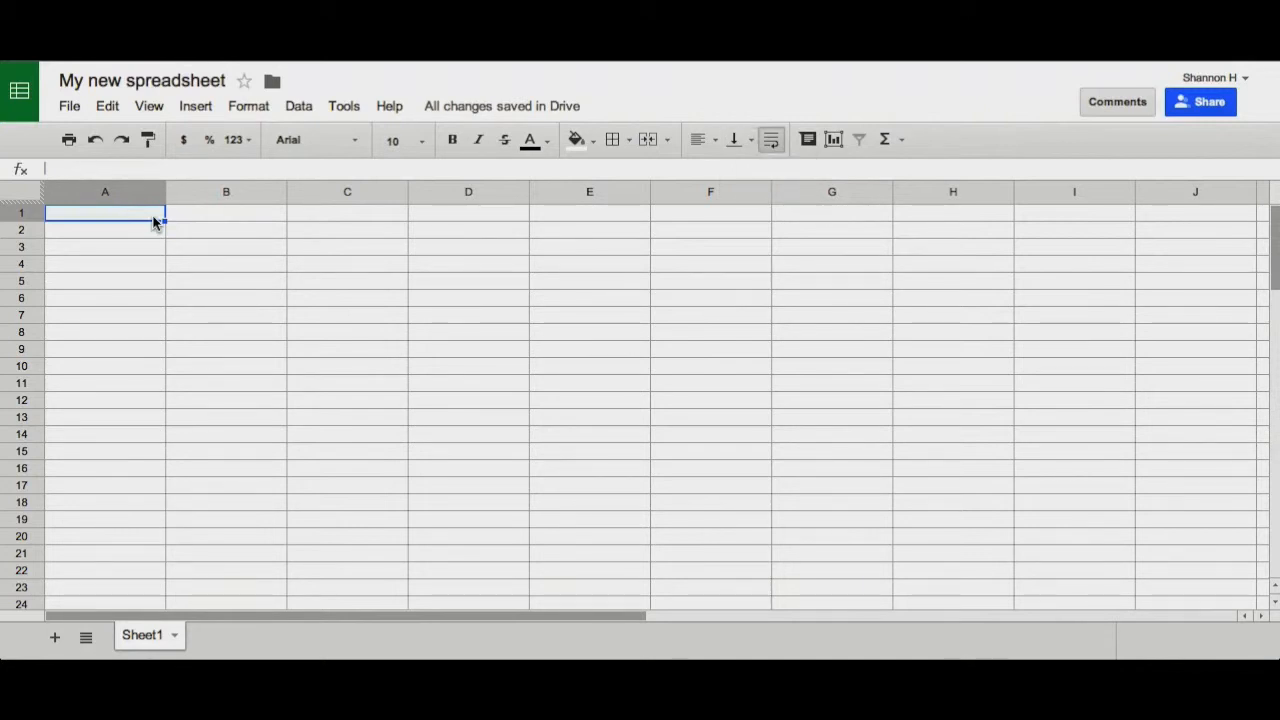
text(Name)
key(Tab)
text(Email Address)
key(Tab)
text(Homework 1)
key(Tab)
text(Homework 2)
key(Tab)
text(Test 1)
key(Return)
Fill row 2 with Students 1 under Name and scores 100, 80 and 76 in C2 to E2, leaving the email blank
text(Students 1)
key(Tab)
key(Tab)
text(100	80)
key(Tab)
text(76)
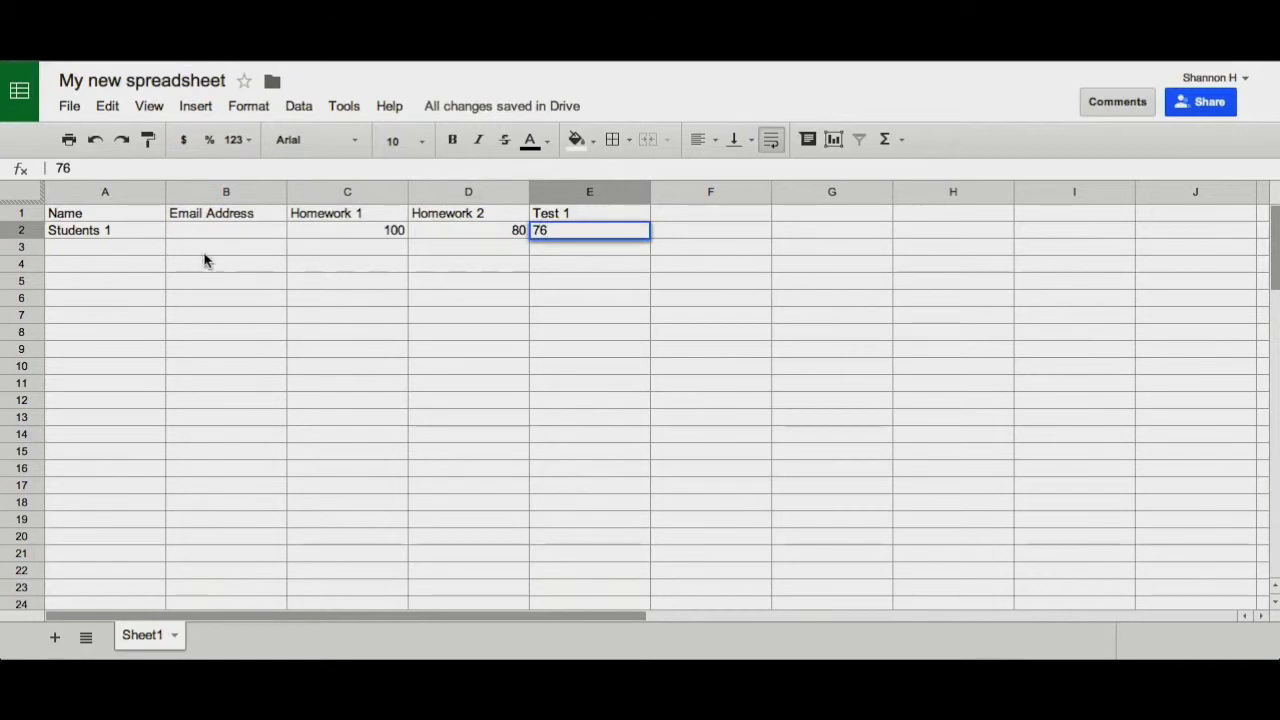
click(502, 280)
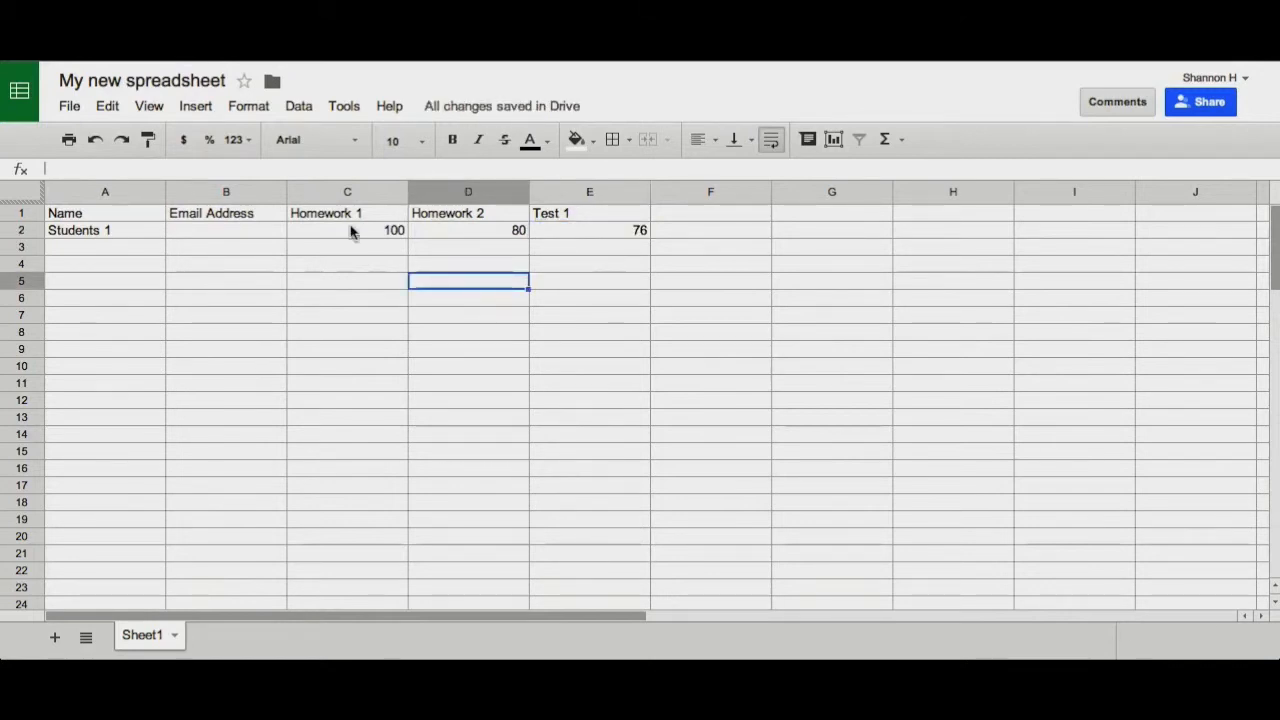
Total the student's scores with a SUM function over C2:F2, placing the result in G2
click(305, 236)
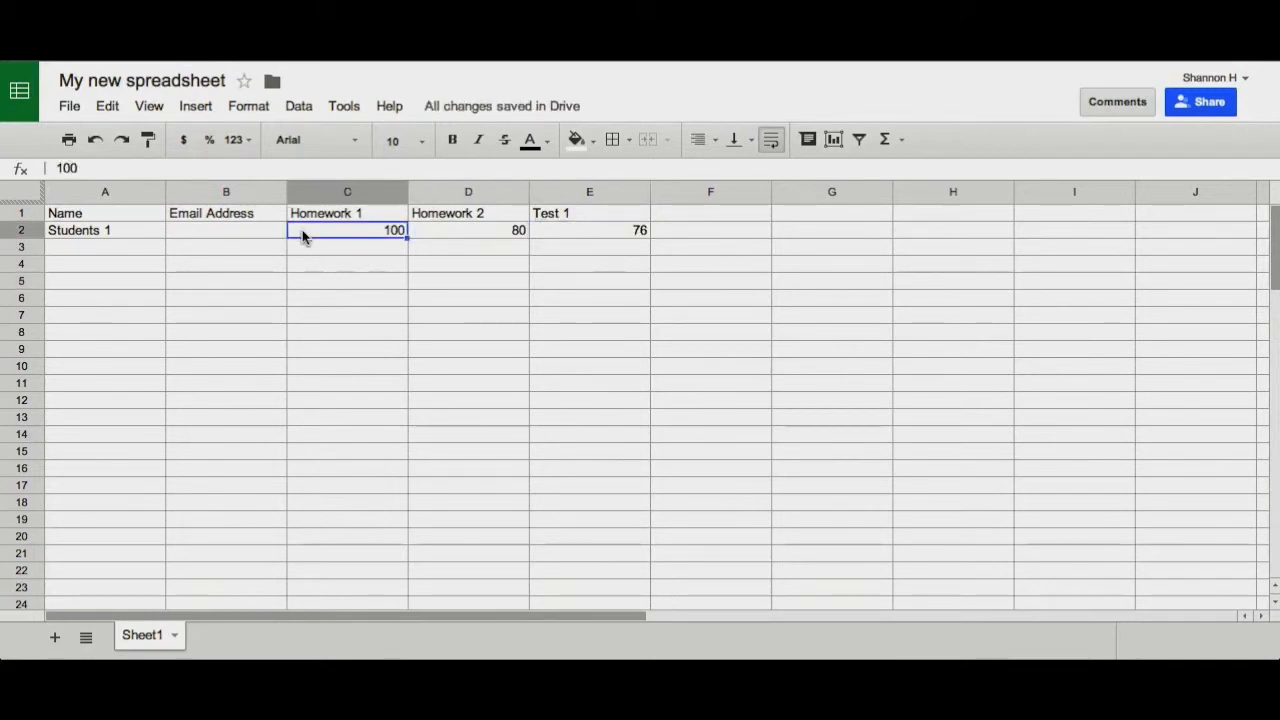
click(436, 267)
click(357, 237)
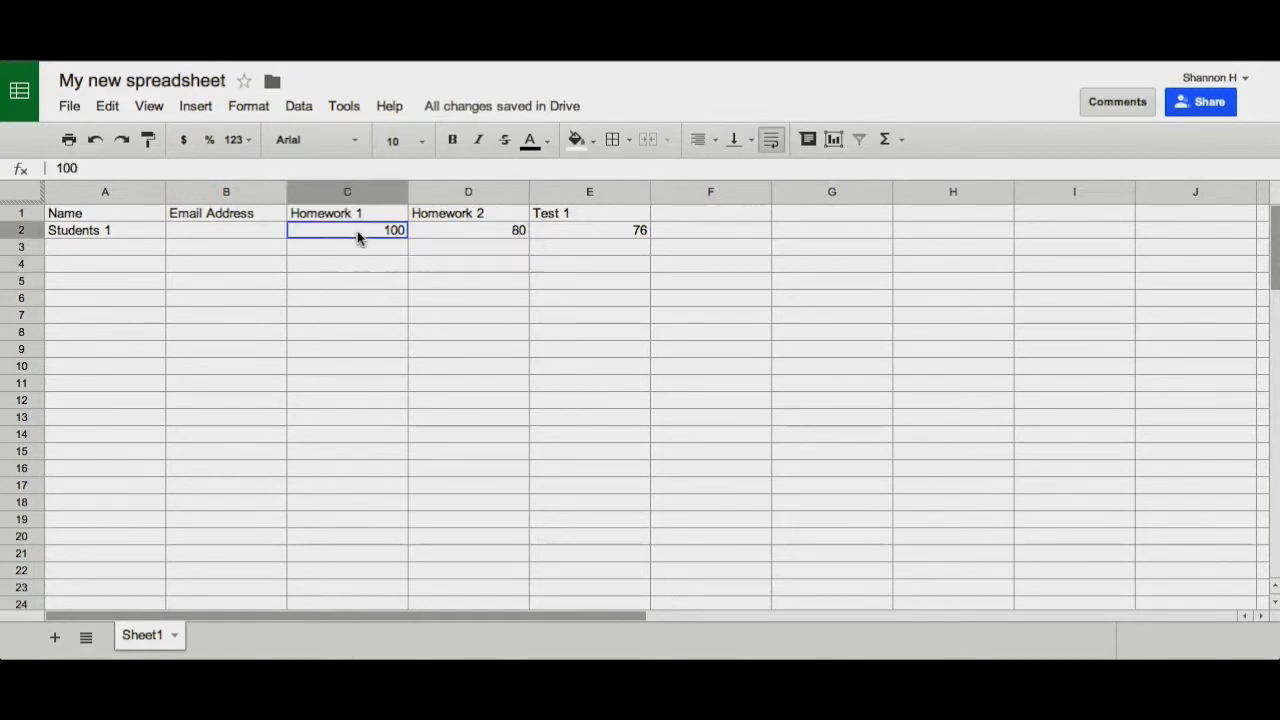
drag(389, 236, 700, 234)
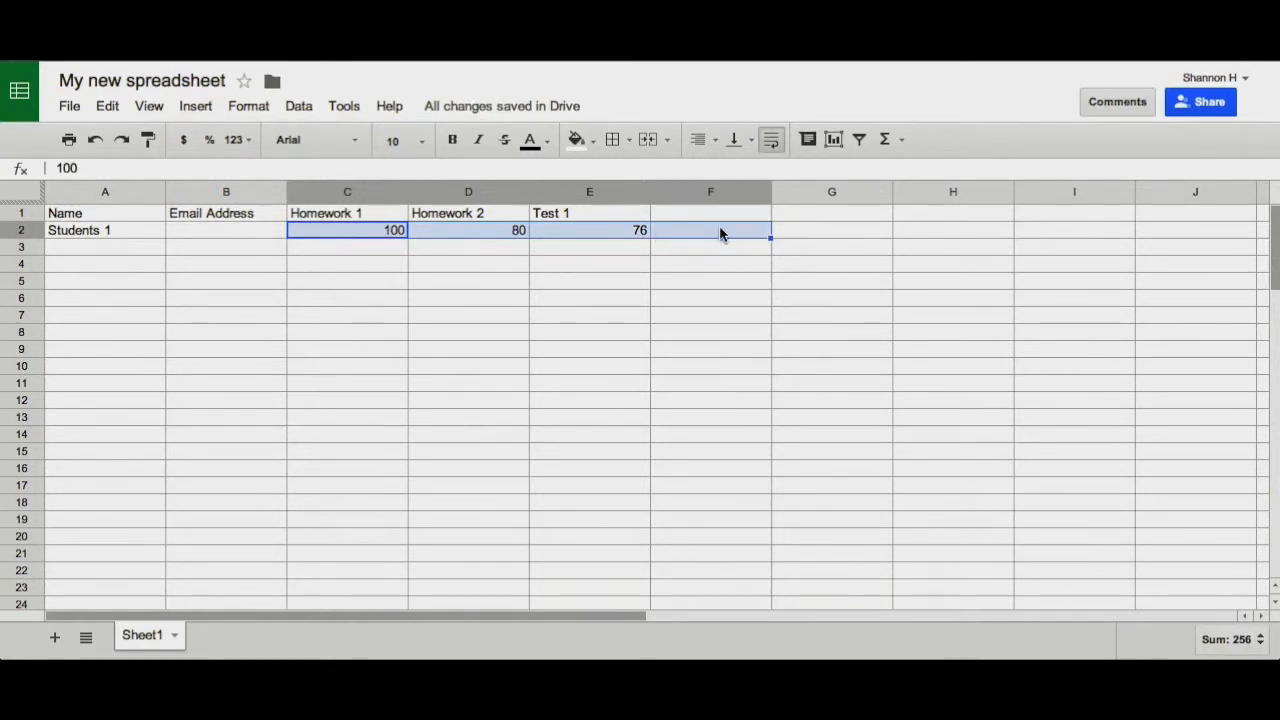
click(898, 141)
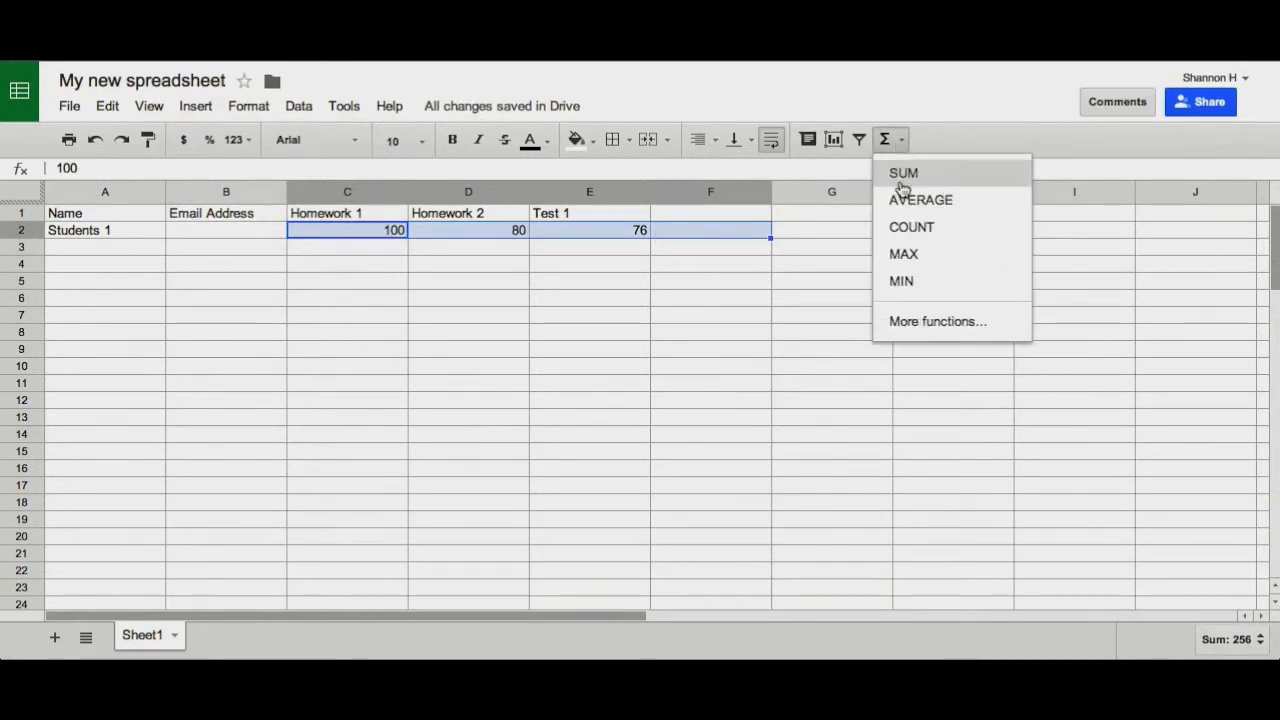
click(903, 180)
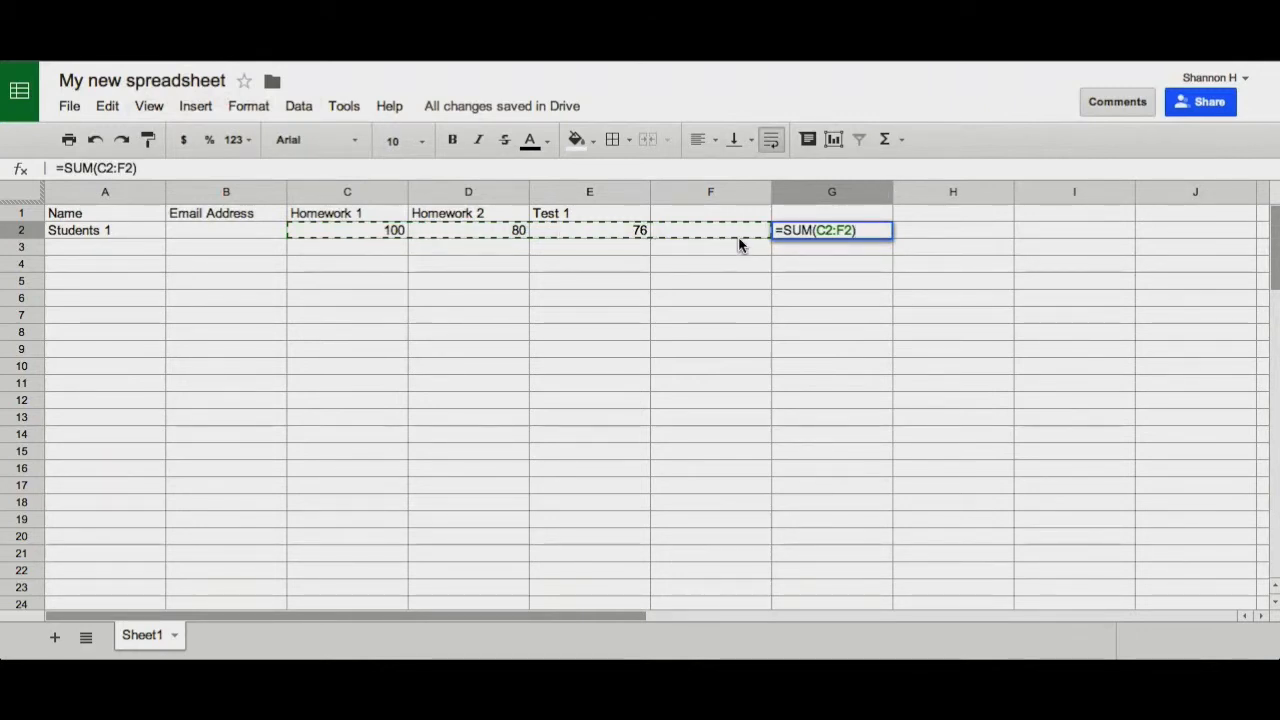
key(Return)
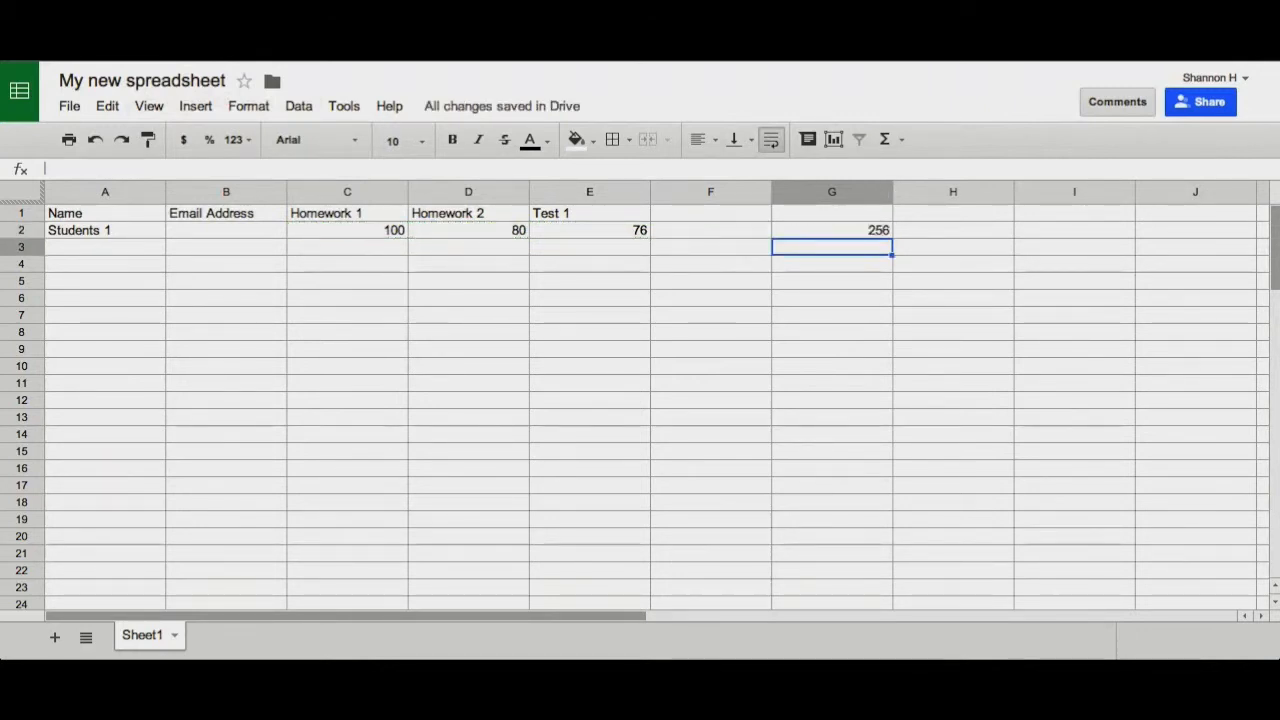
Replace the SUM formula in G2 with the AVERAGE function
click(828, 231)
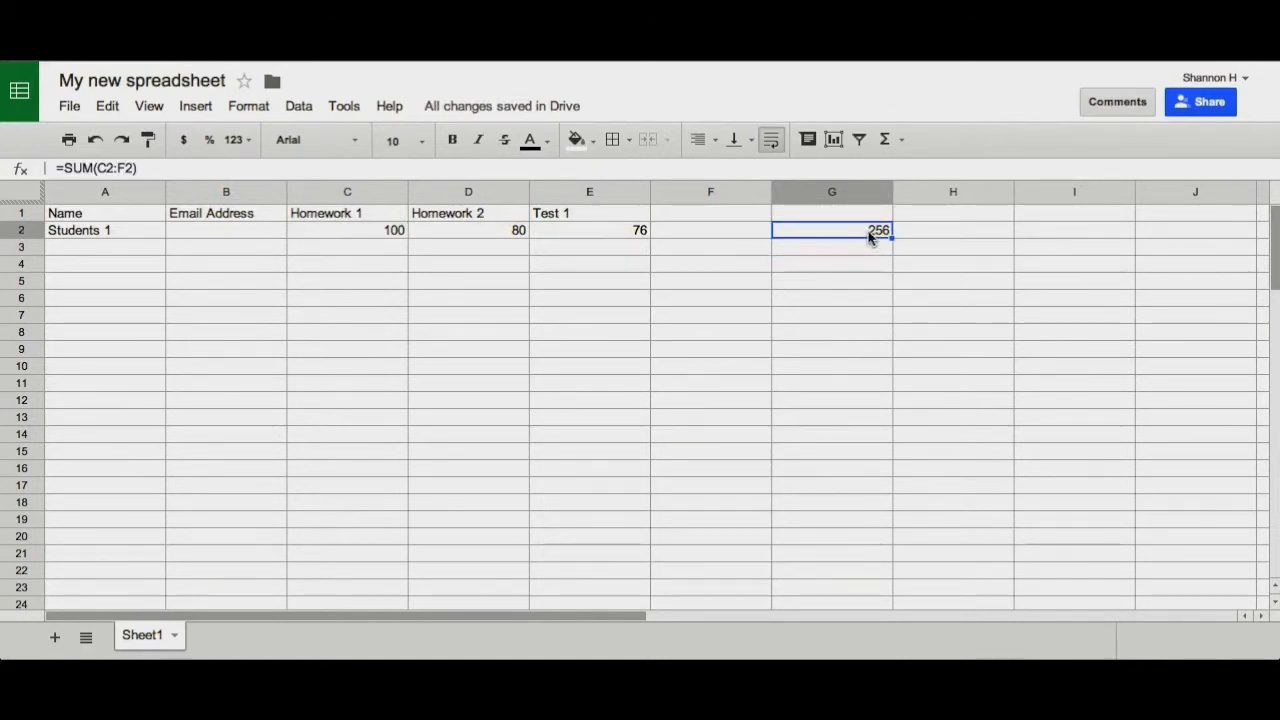
double_click(870, 236)
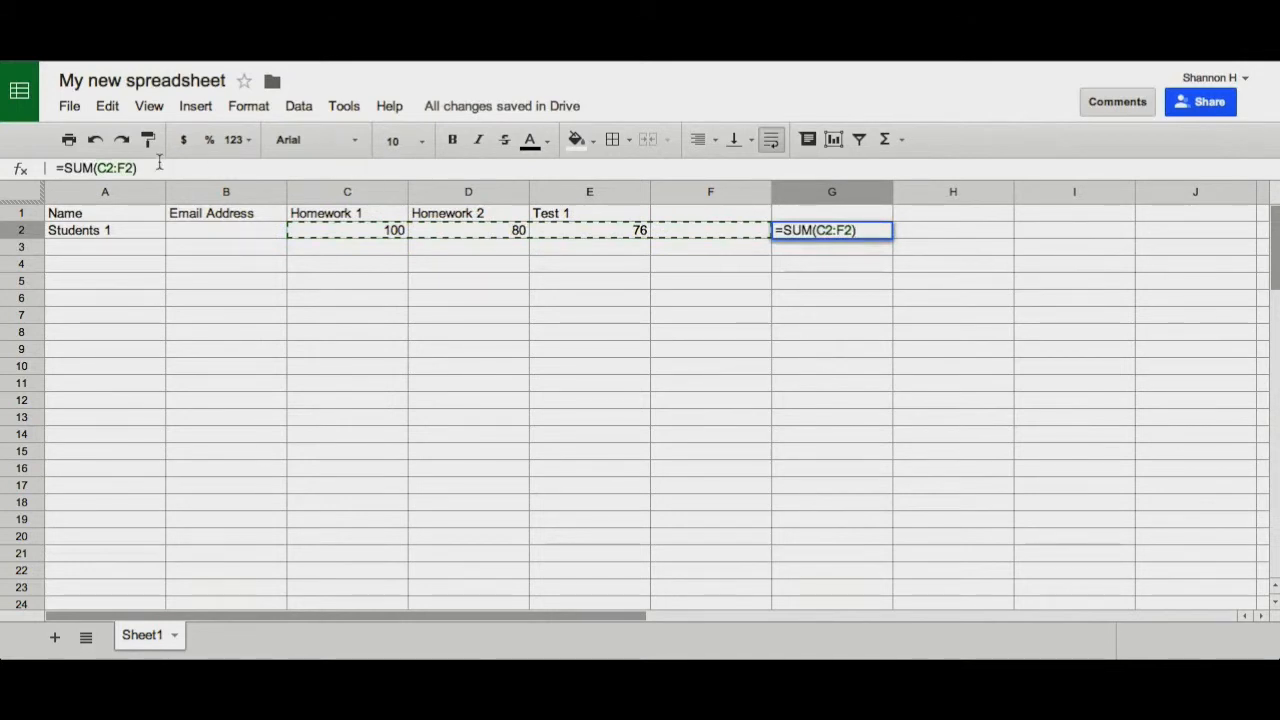
drag(144, 168, 3, 168)
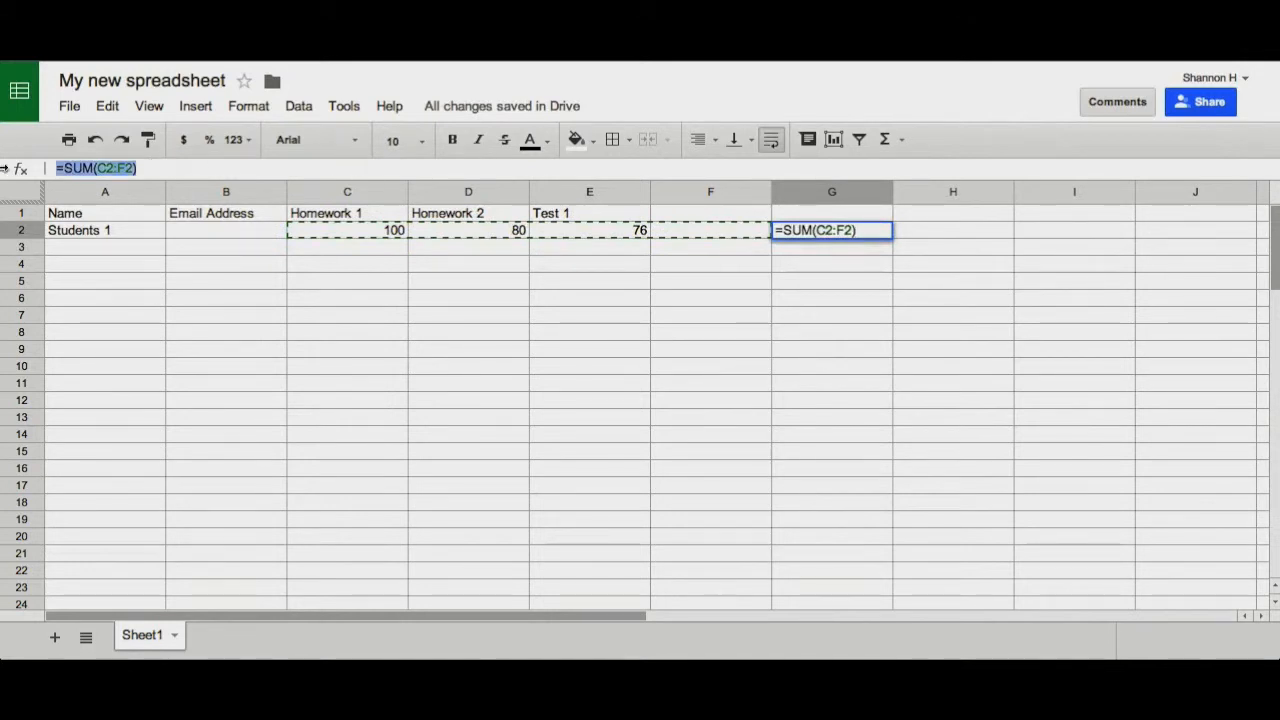
click(890, 139)
click(917, 201)
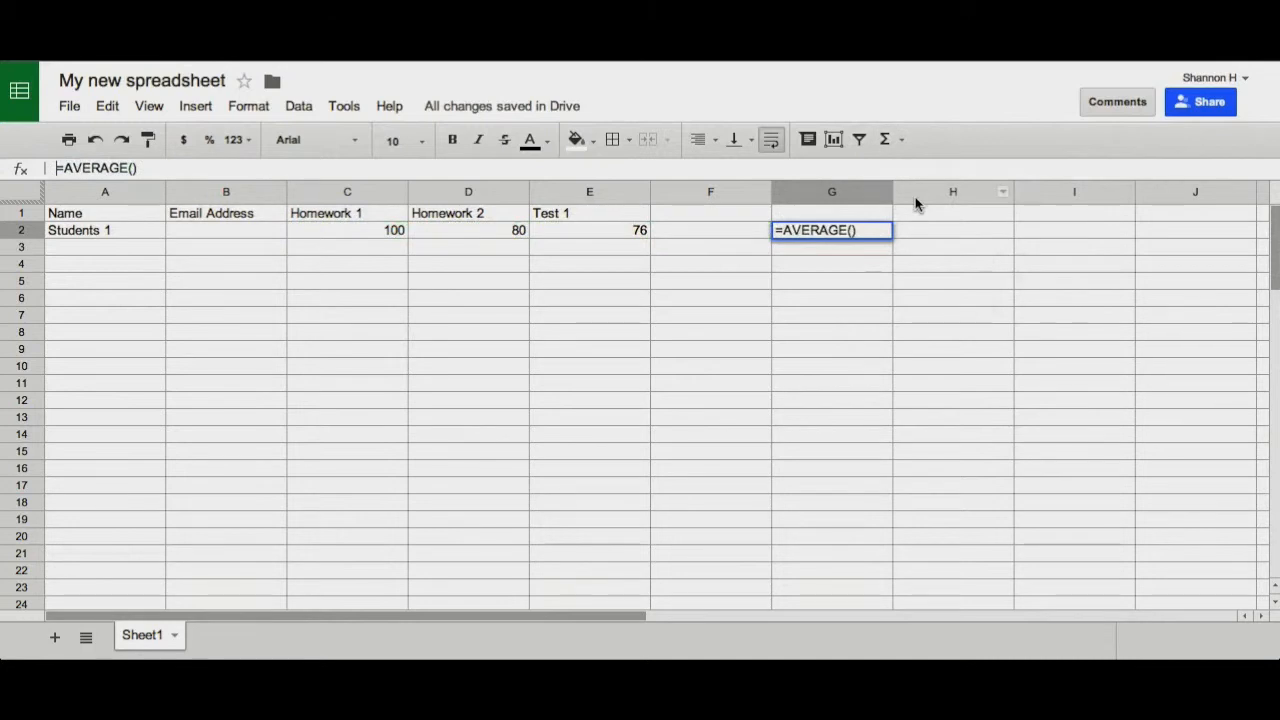
key(Return)
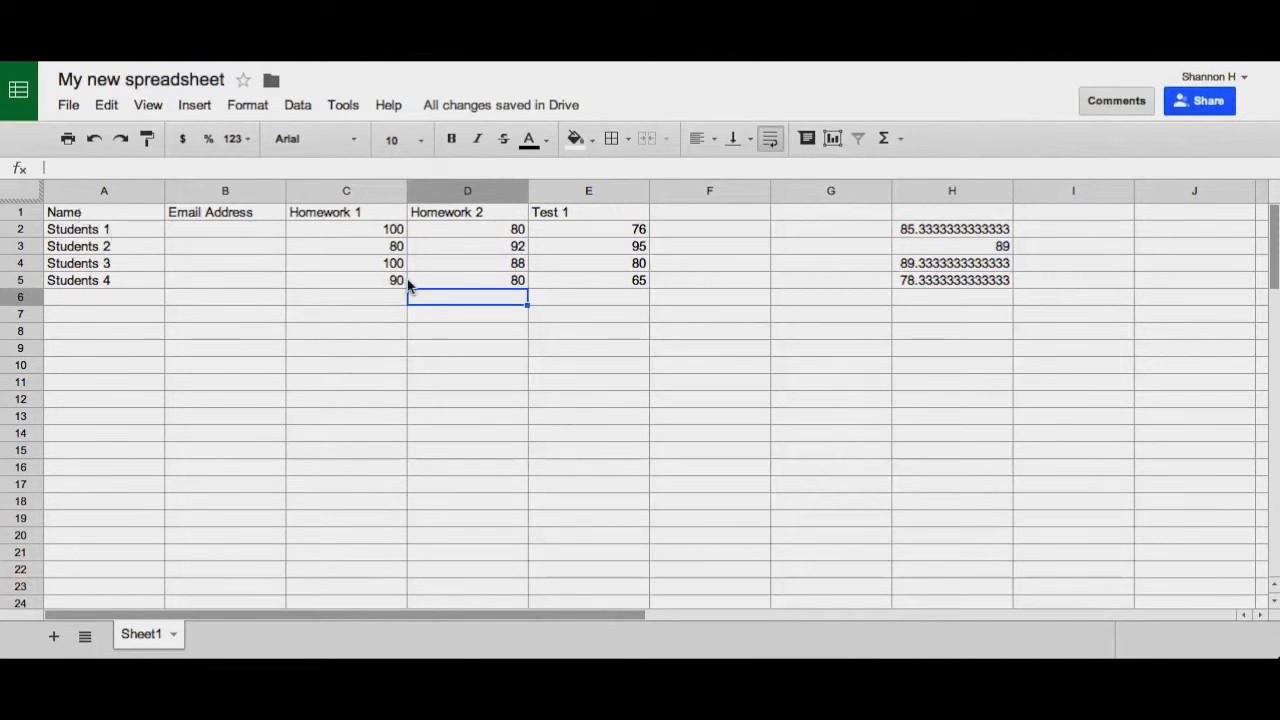
Start a chart from the gradebook range A1:H5 and show all available chart types
mouse_move(100, 214)
mouse_down()
mouse_move(651, 297)
mouse_move(930, 275)
mouse_up()
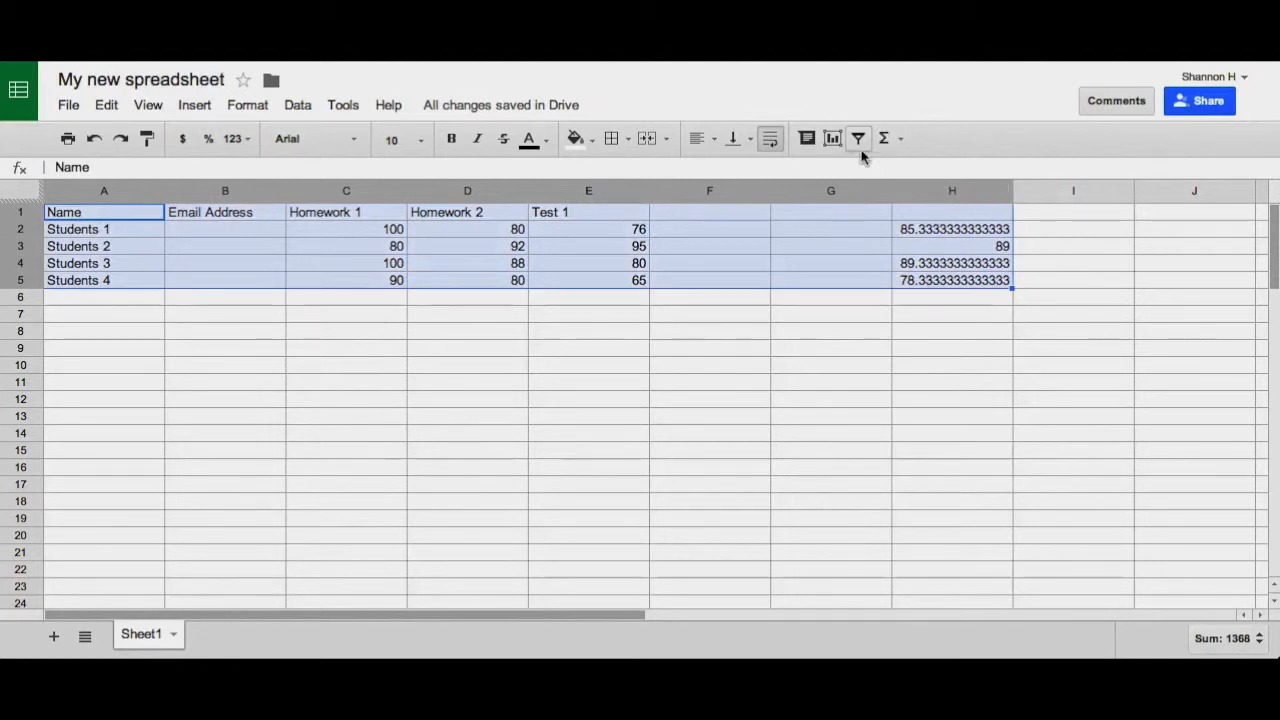
click(833, 140)
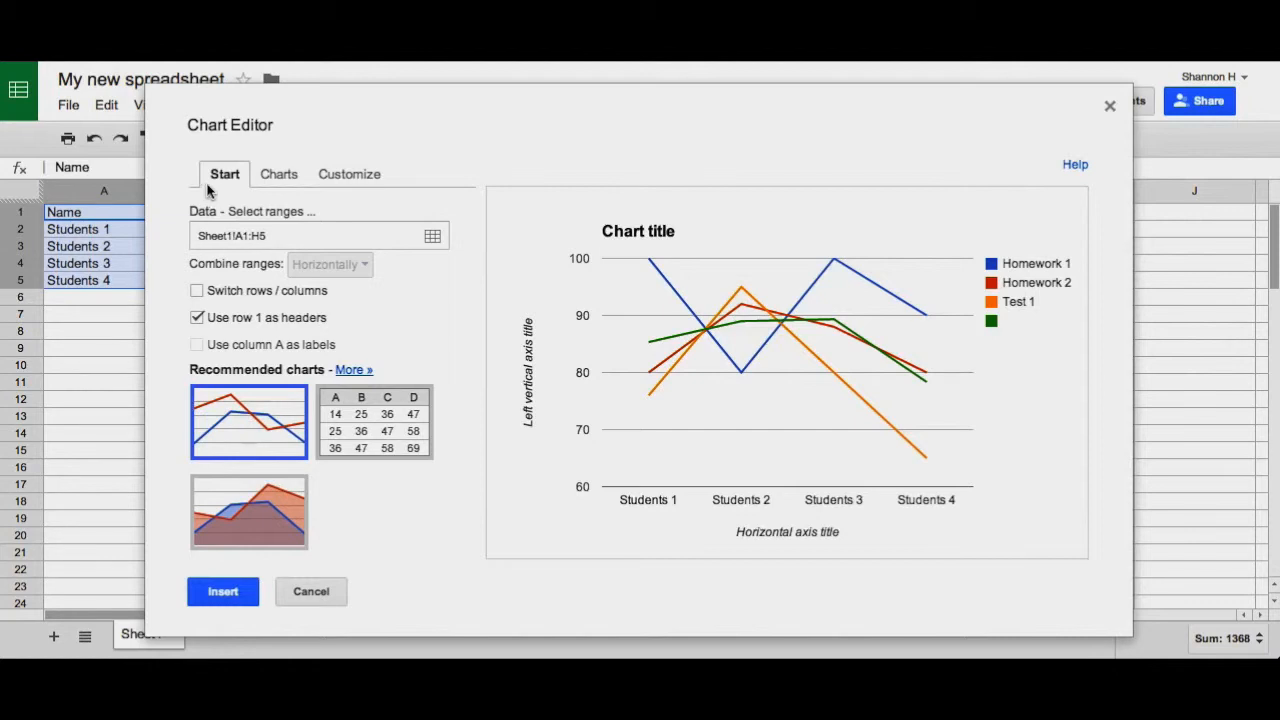
click(291, 178)
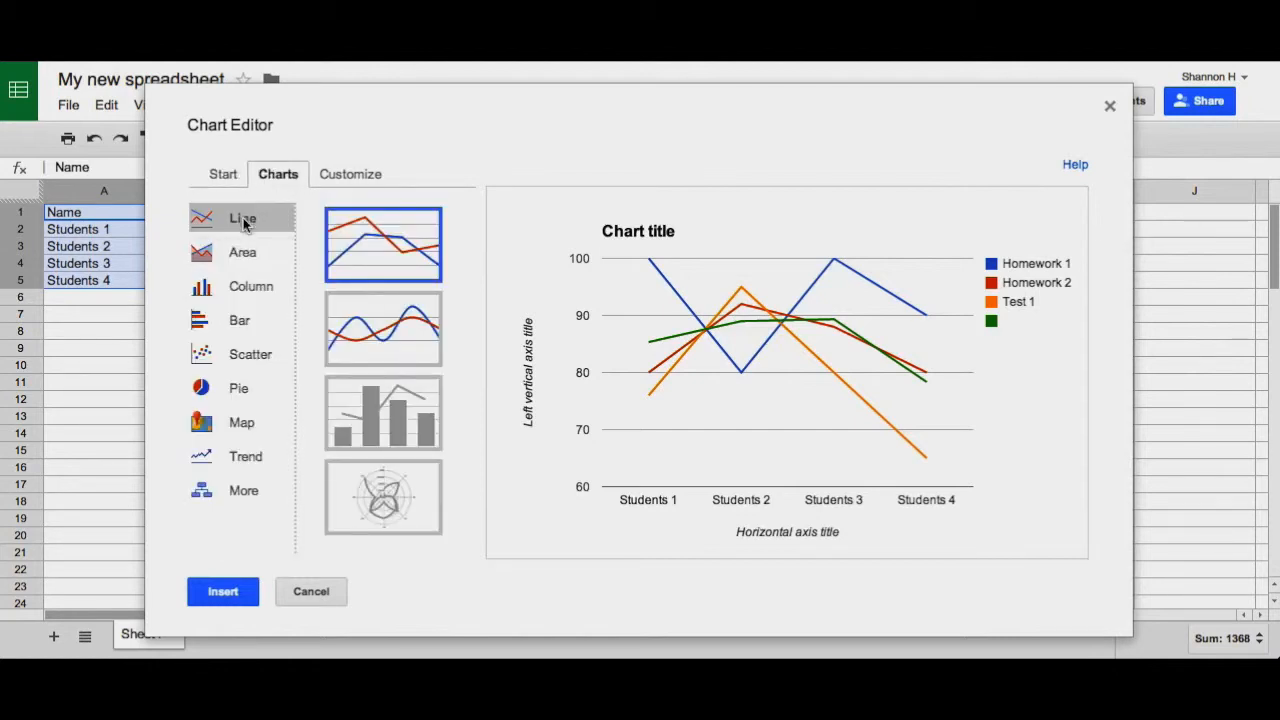
Examine the chart styles offered under Area, Column, Bar, Scatter, Pie, Map, Trend and More
click(243, 252)
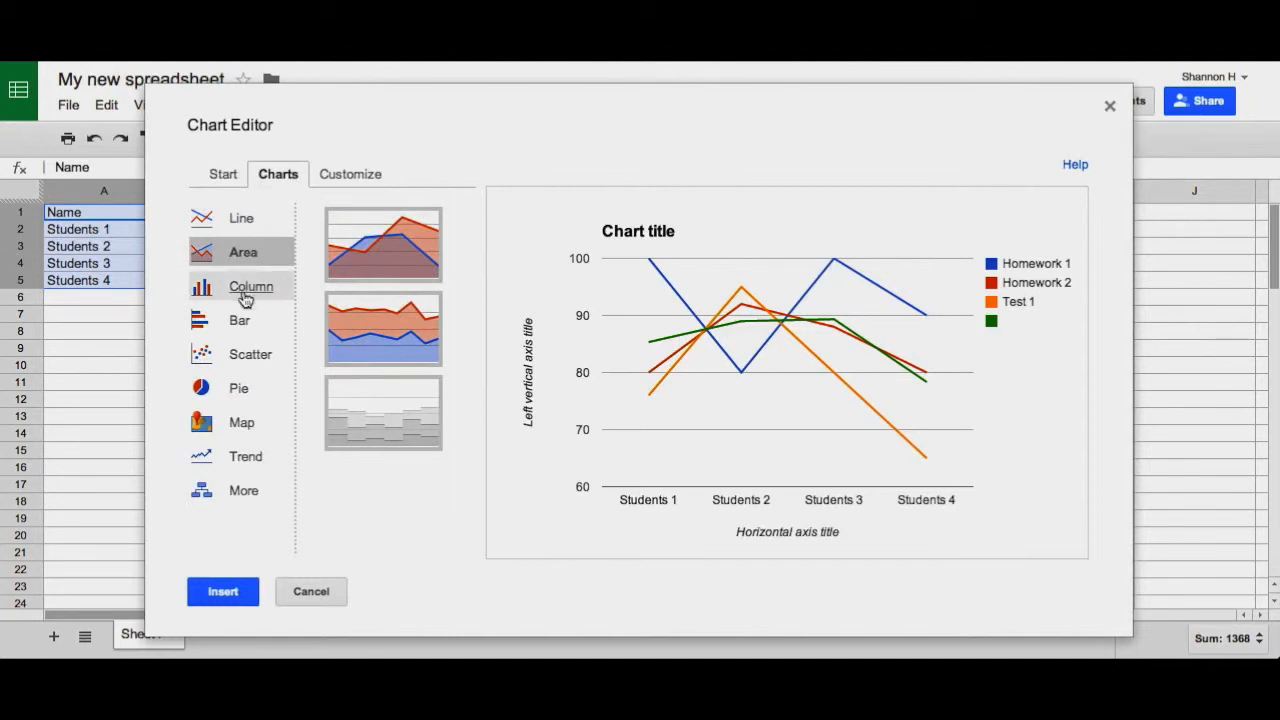
click(245, 290)
click(242, 320)
click(246, 356)
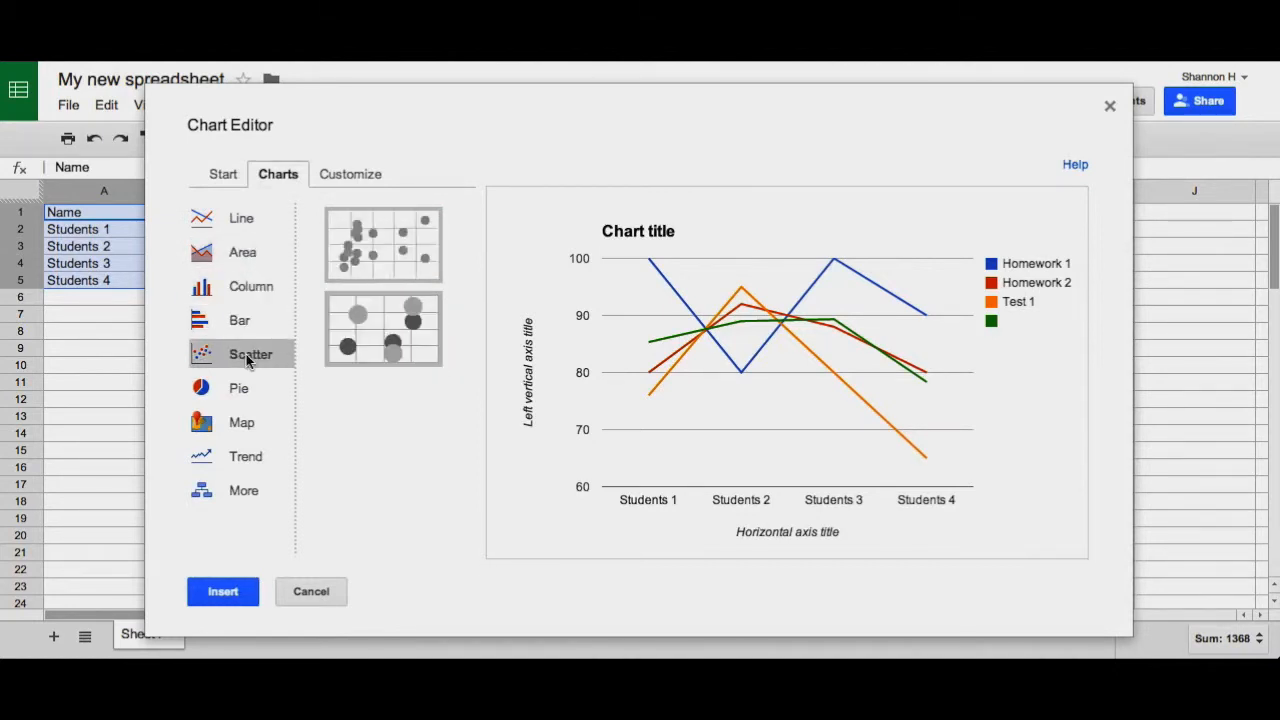
click(243, 390)
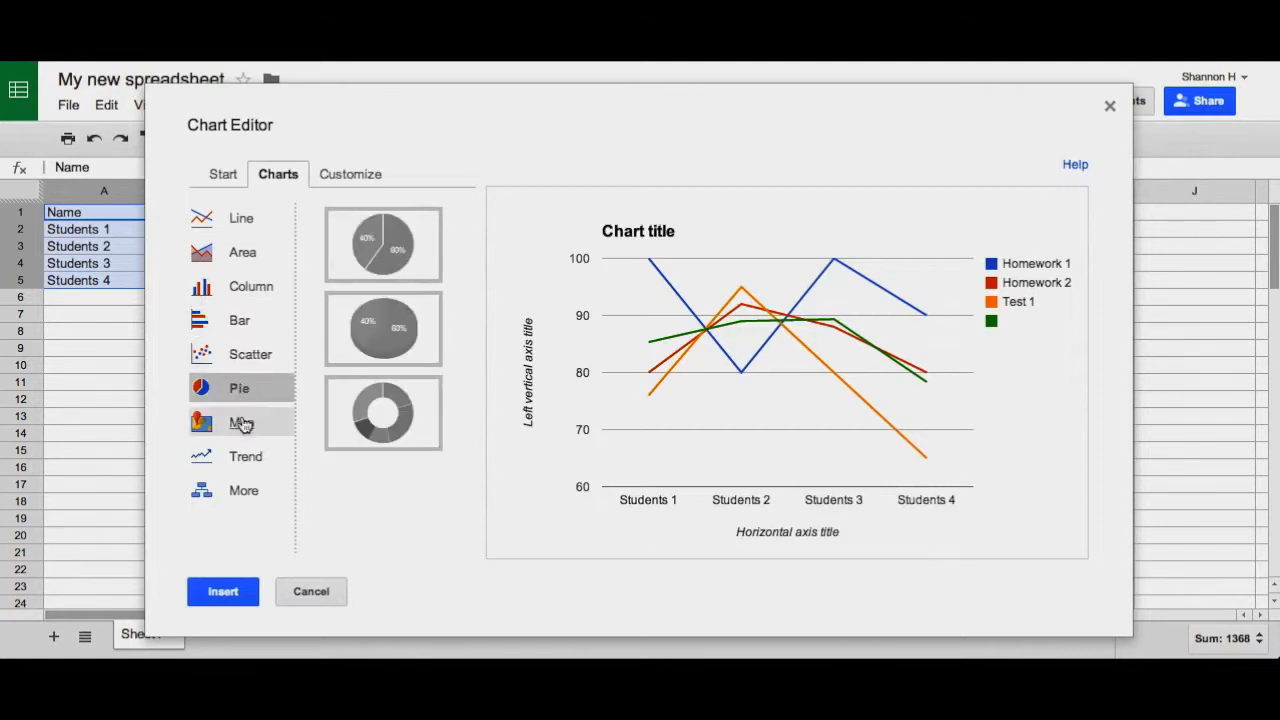
click(244, 422)
click(246, 457)
click(245, 492)
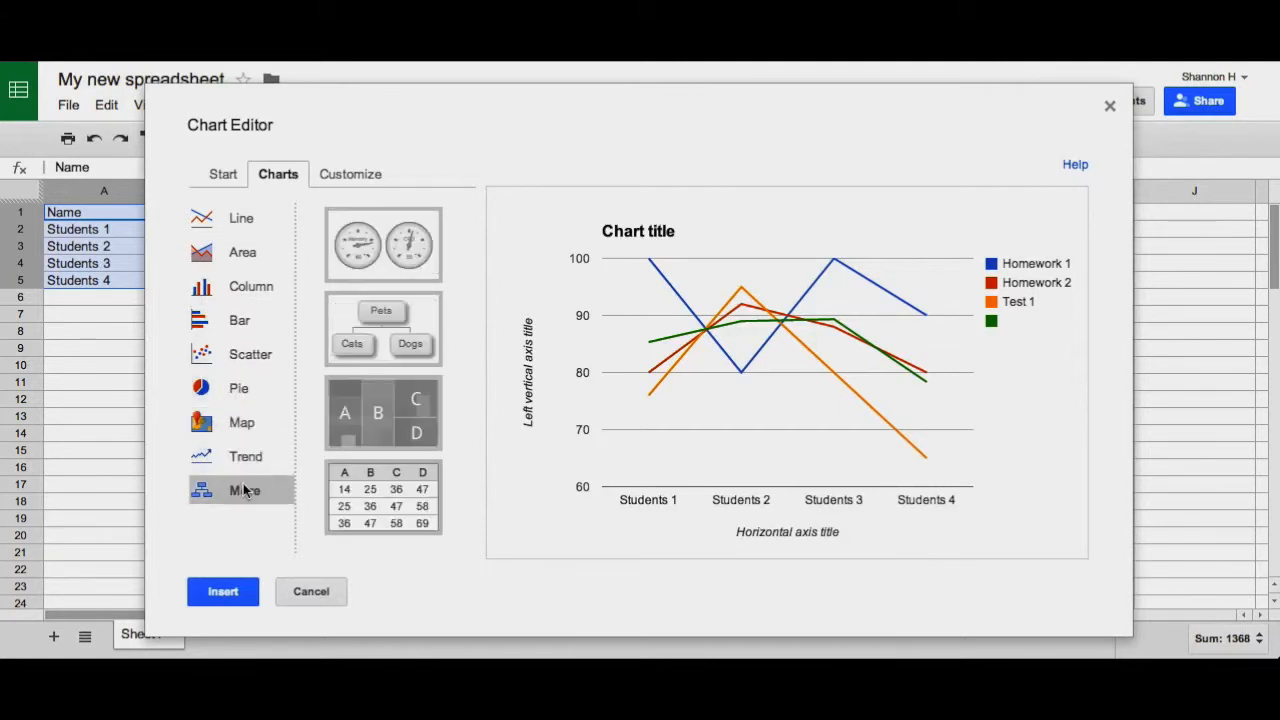
Choose the smooth line chart style, after trying the combo style, and insert the chart into the sheet
click(241, 218)
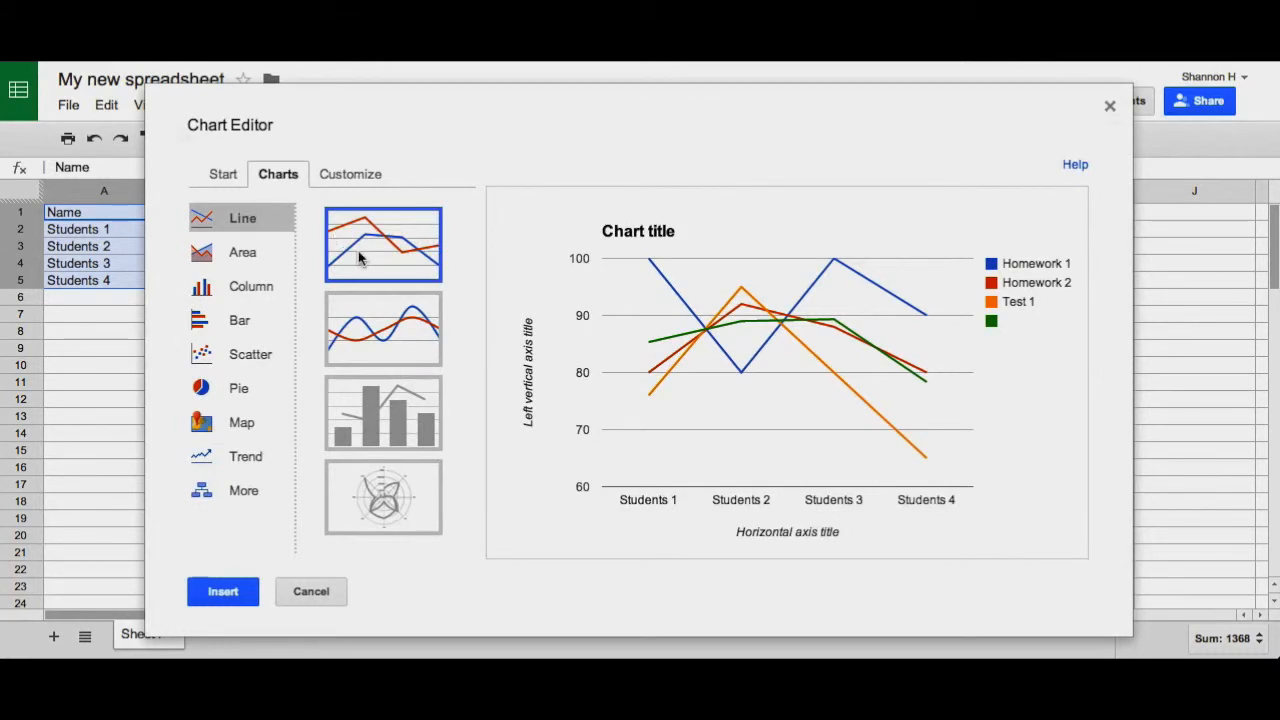
click(362, 340)
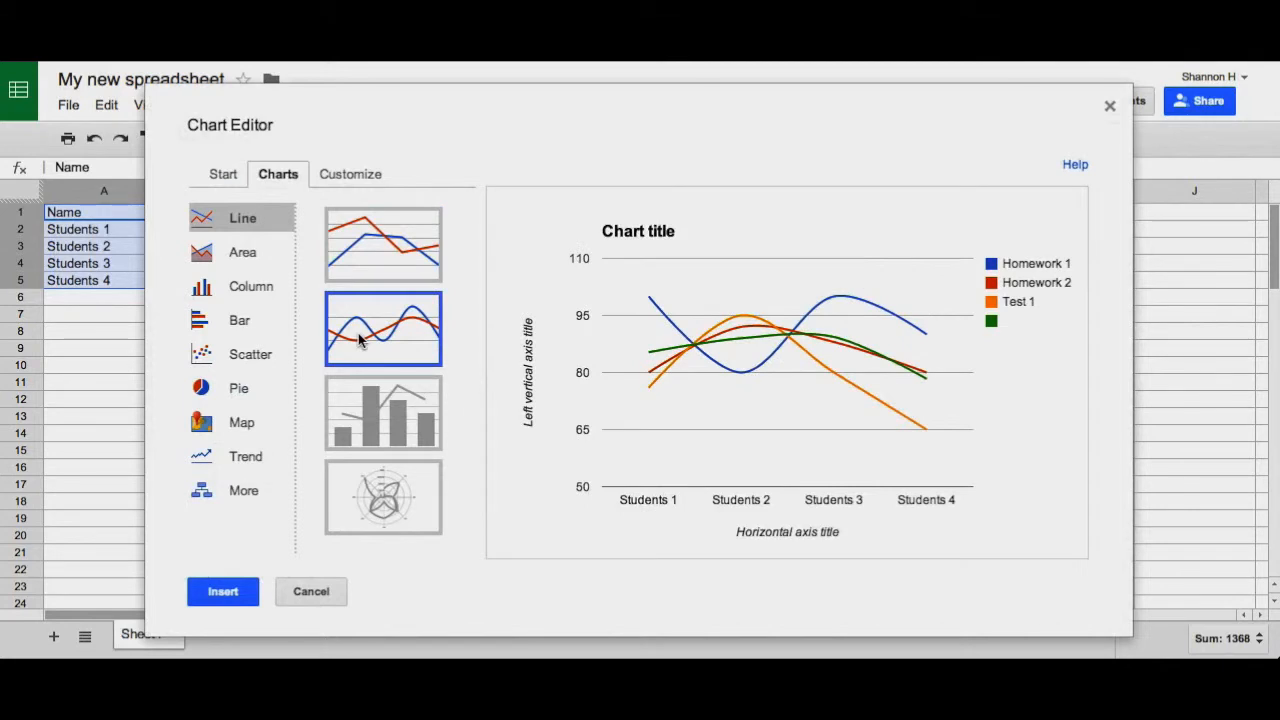
click(366, 422)
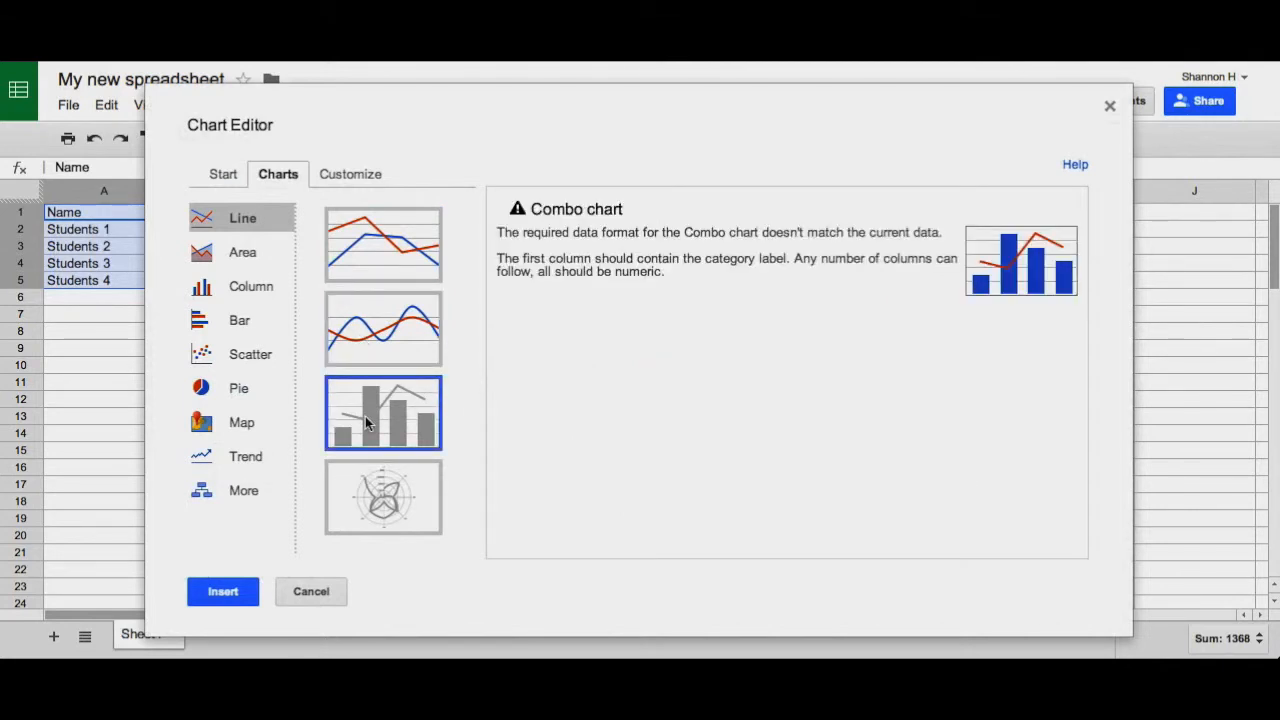
click(370, 338)
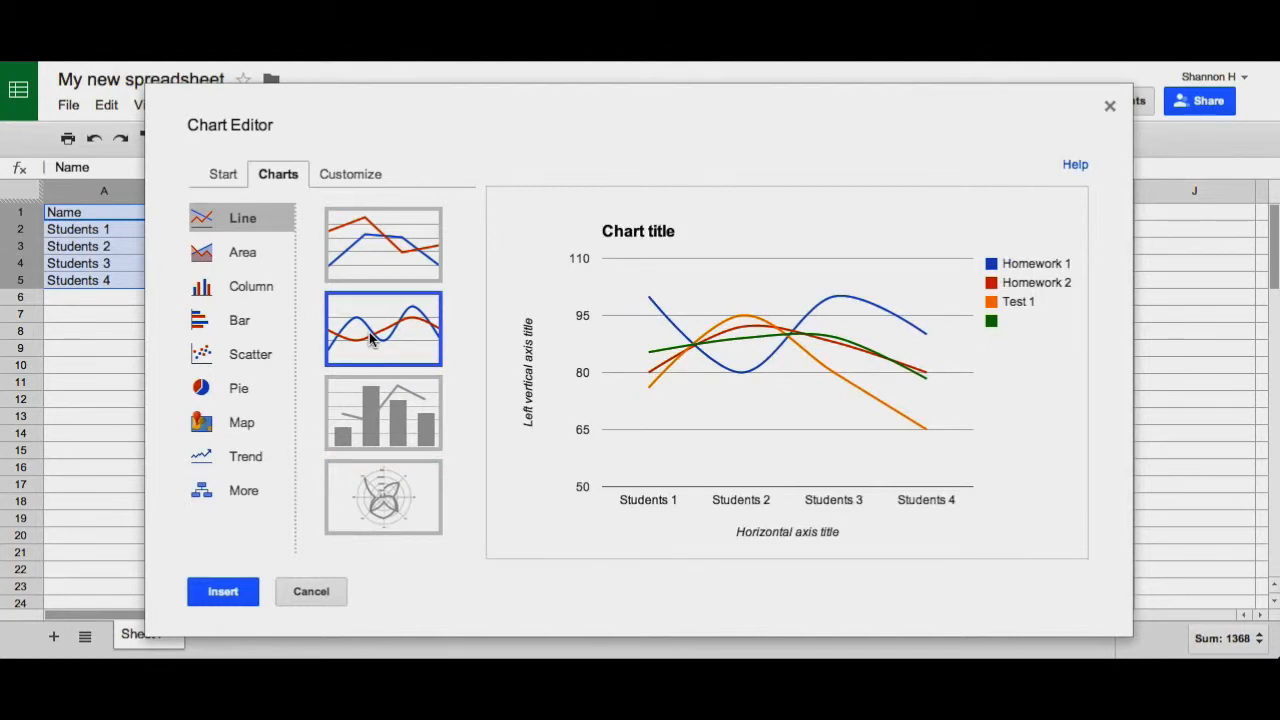
click(219, 592)
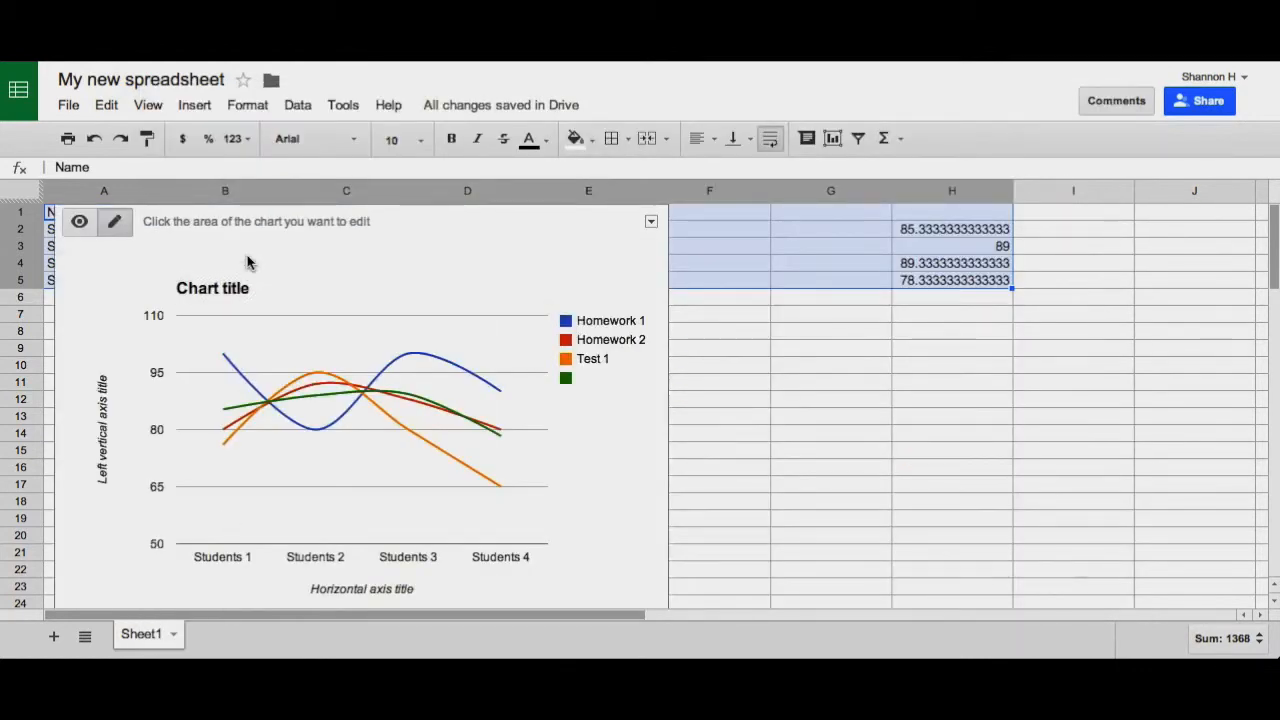
Inspect the quick edit options for the chart area and legend, and try the chart's view and quick edit modes
click(364, 235)
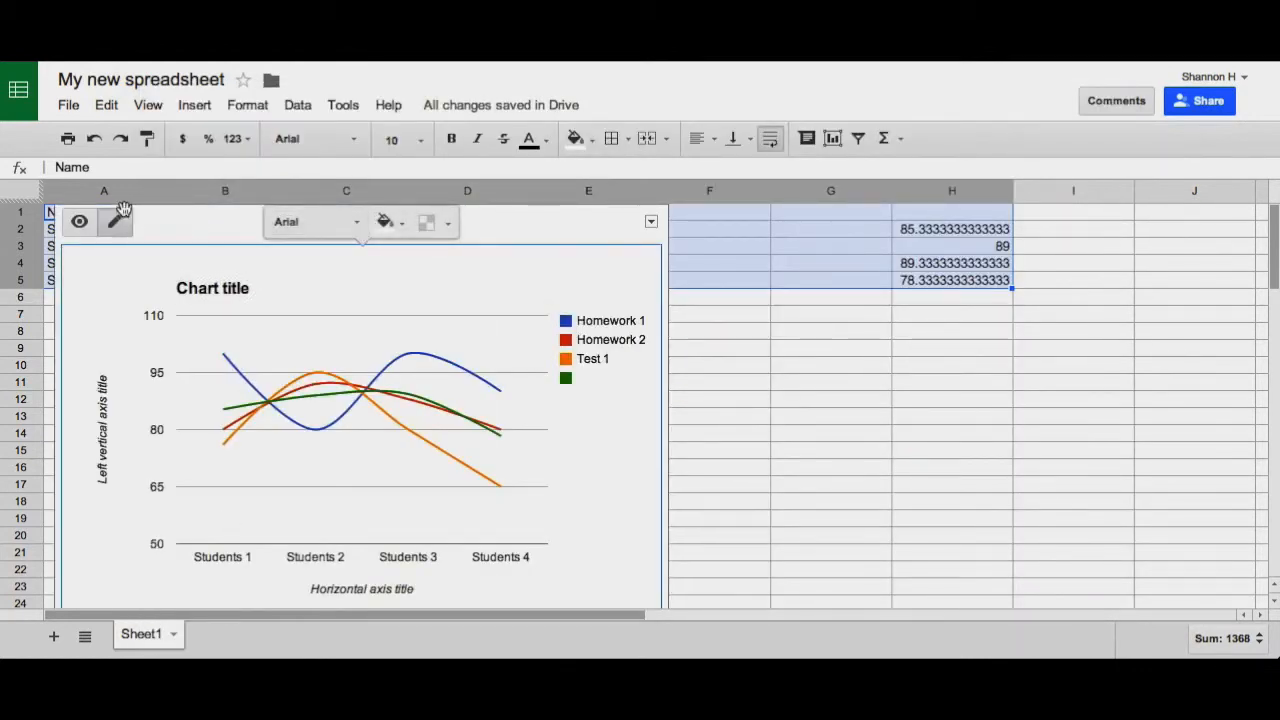
click(178, 230)
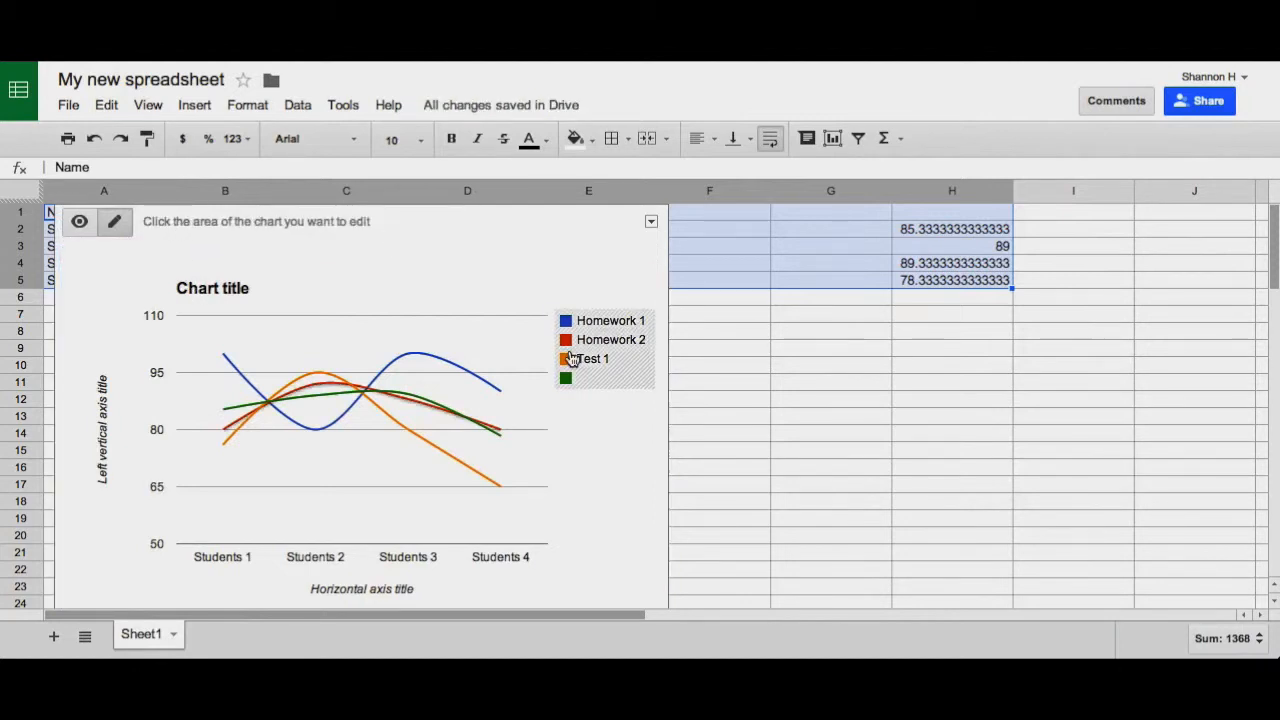
click(616, 369)
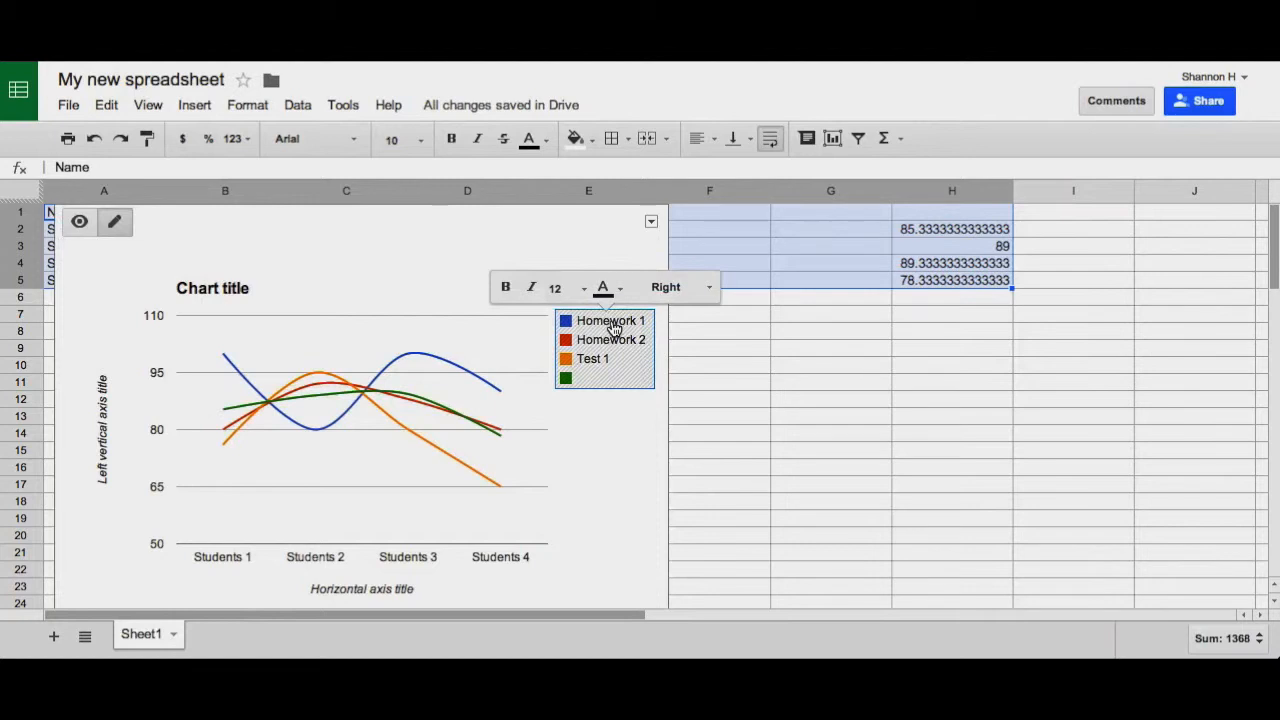
click(110, 228)
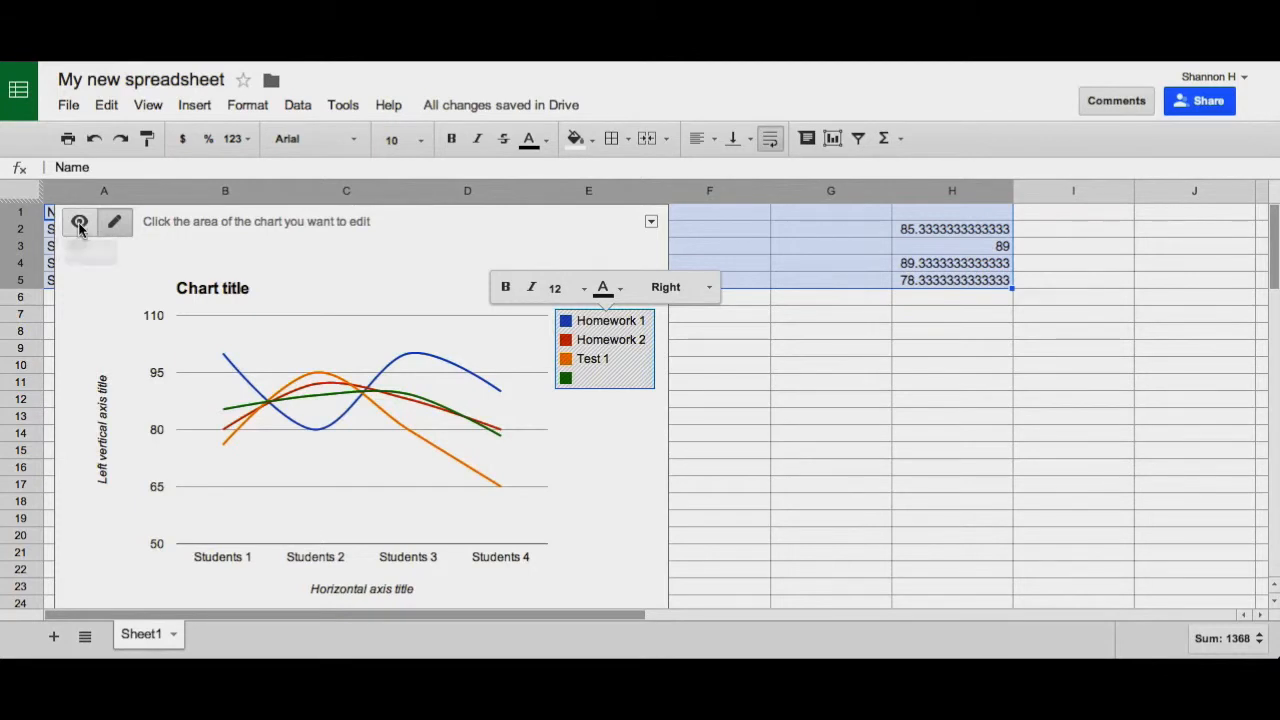
click(80, 226)
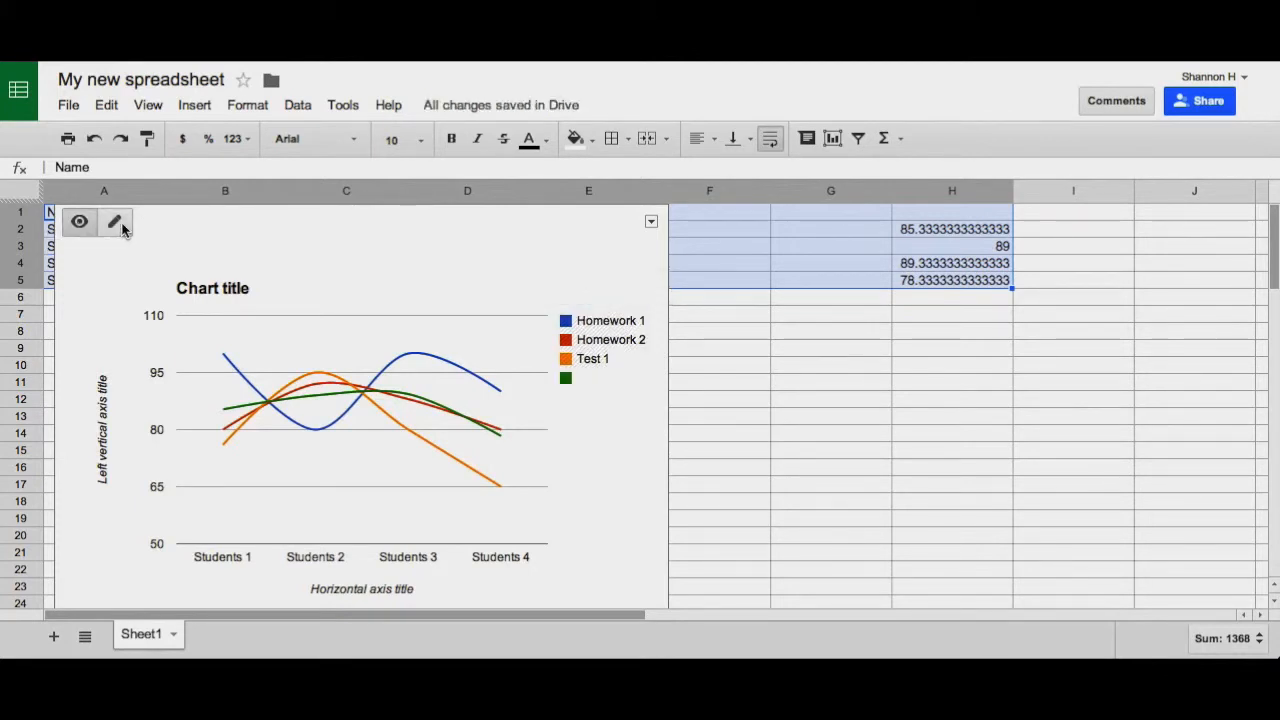
click(118, 227)
Move the line chart below the student data so the gradebook rows are uncovered
click(498, 234)
drag(497, 240, 508, 345)
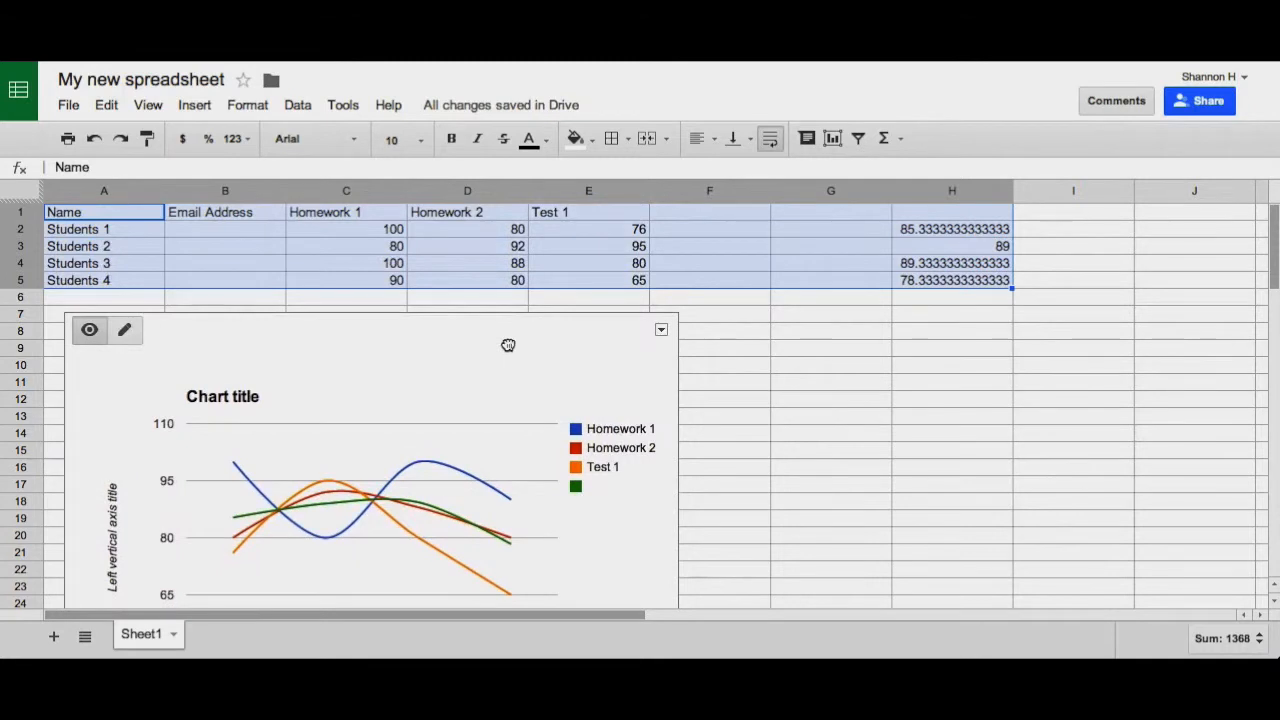
scroll(752, 372, down, 3)
scroll(752, 372, up, 1)
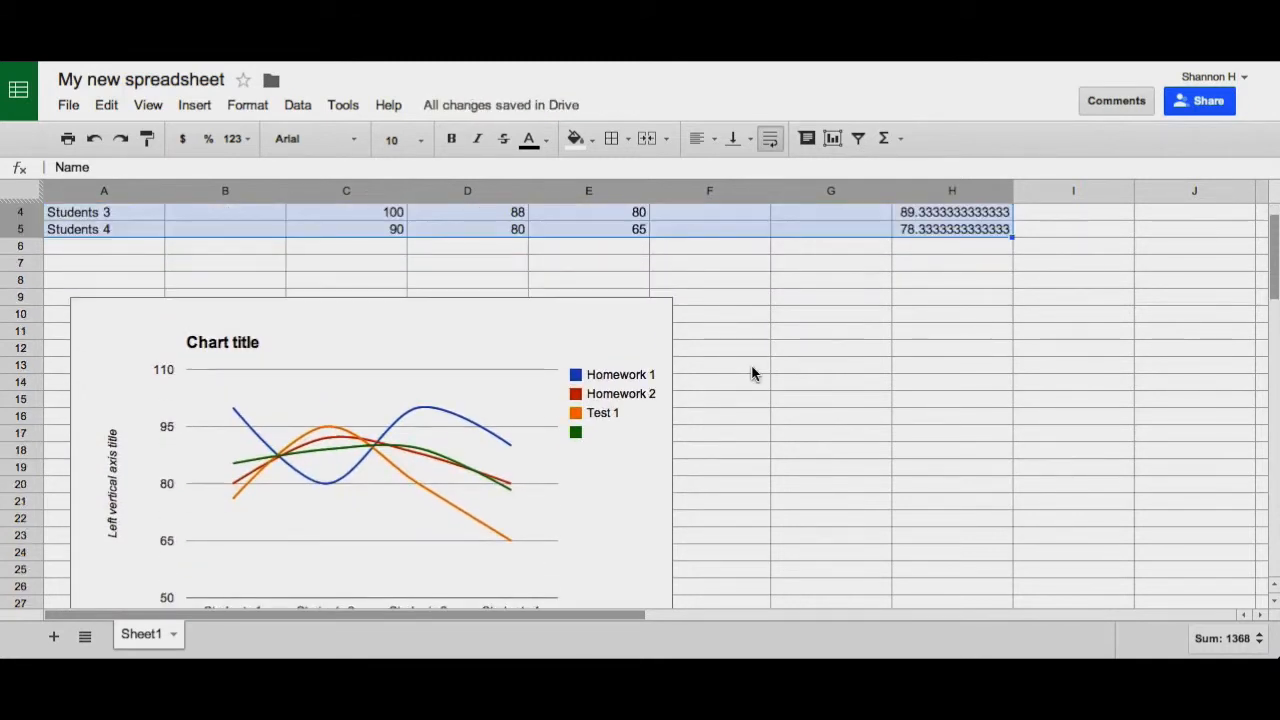
Review the chart's additional options, such as advanced editing, saving an image and moving to its own sheet, without choosing one
mouse_move(657, 323)
click(661, 280)
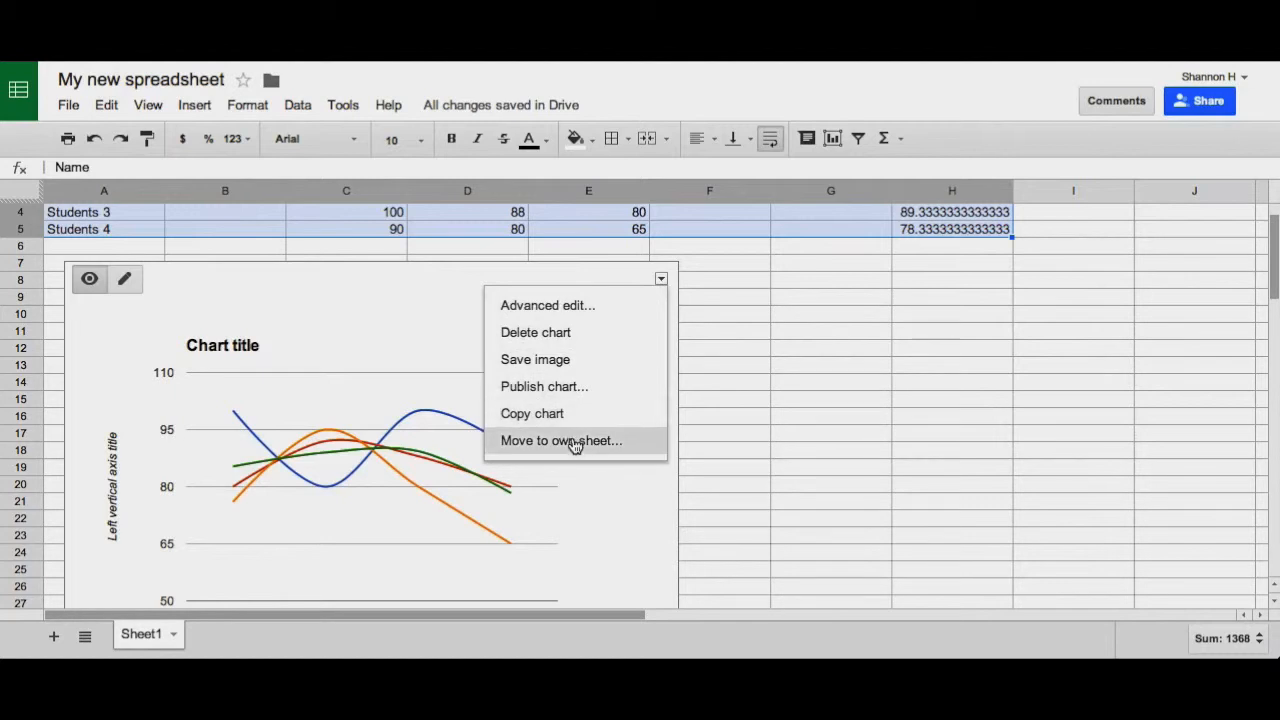
click(842, 245)
scroll(842, 232, up, 3)
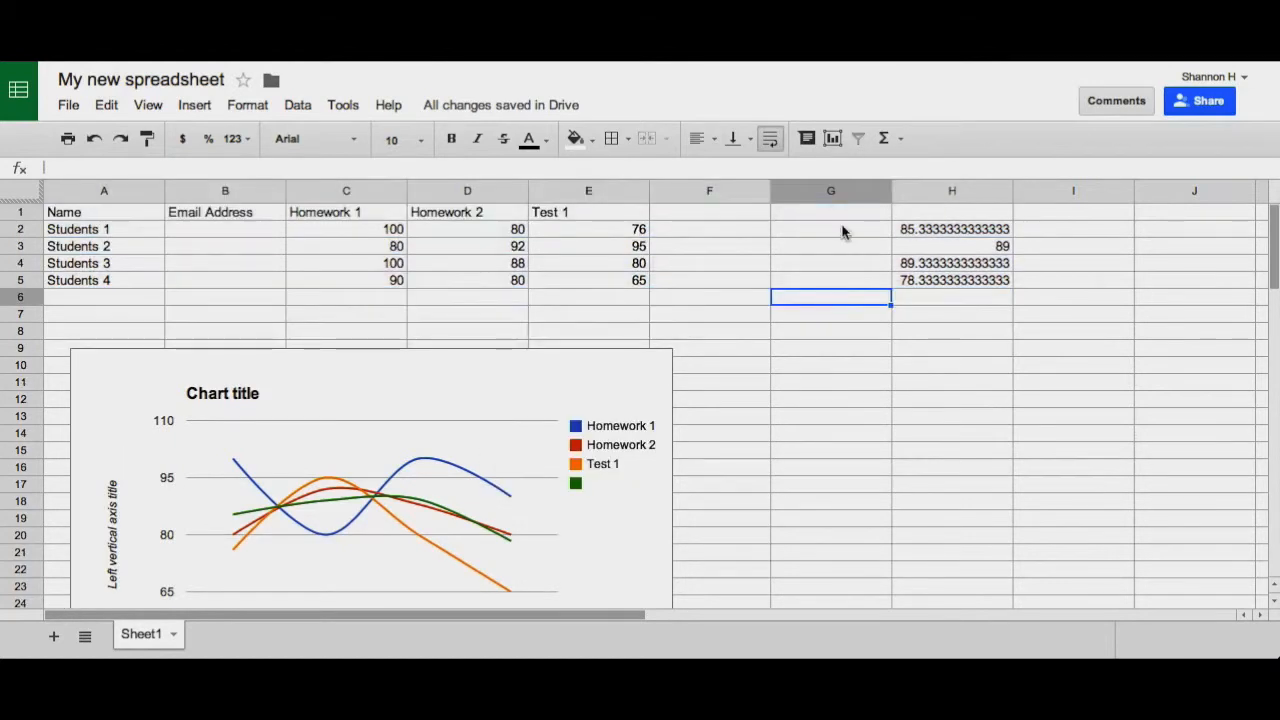
Open the full Google spreadsheets function list from the functions options and look through its entries
click(886, 140)
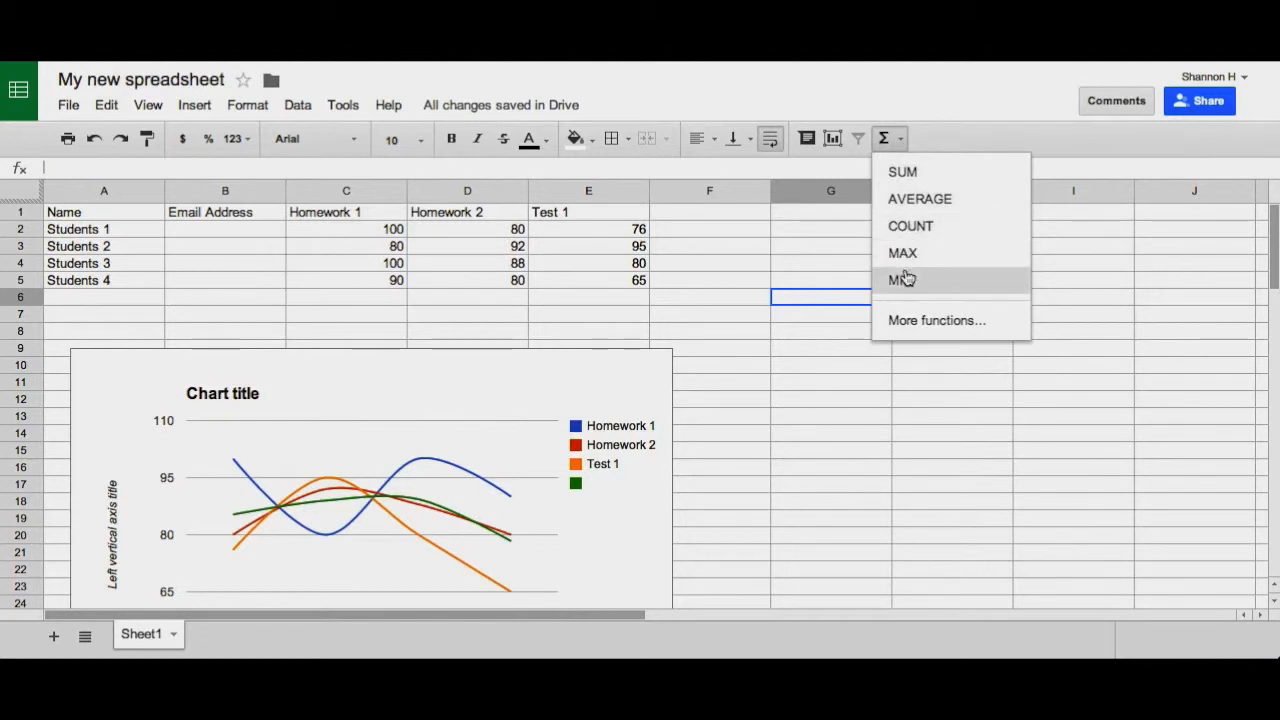
click(921, 321)
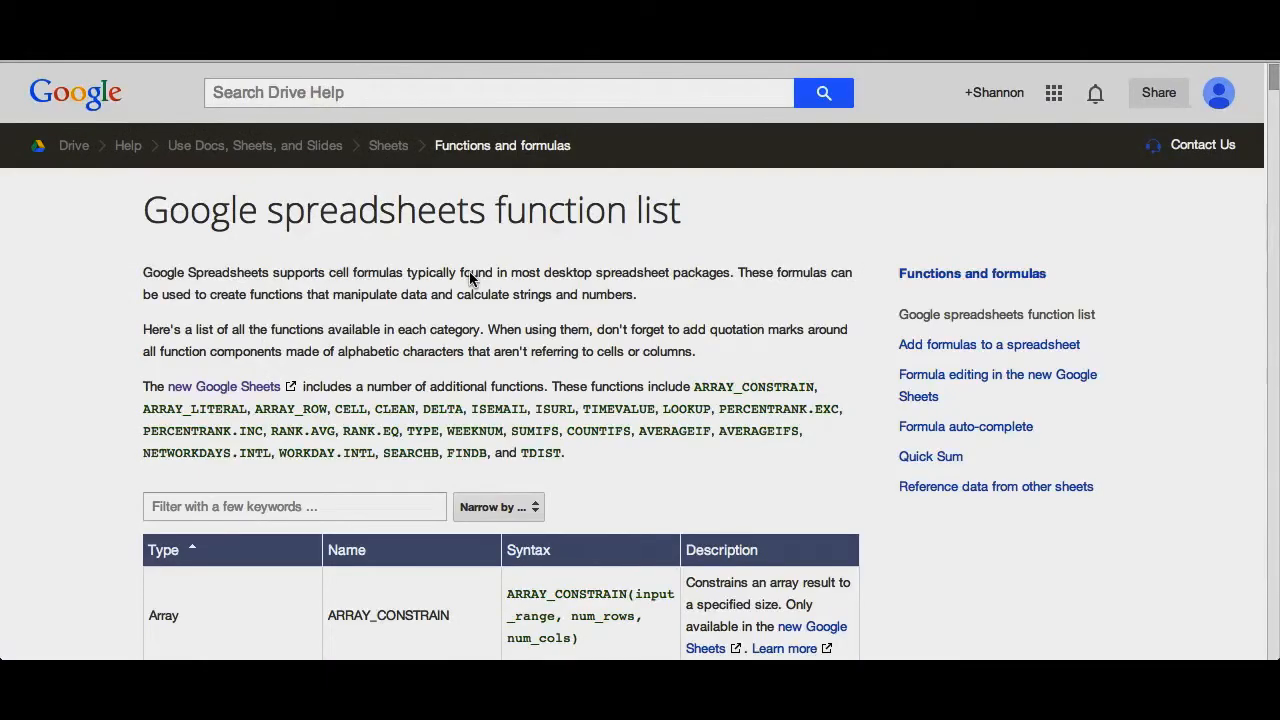
scroll(469, 279, down, 5)
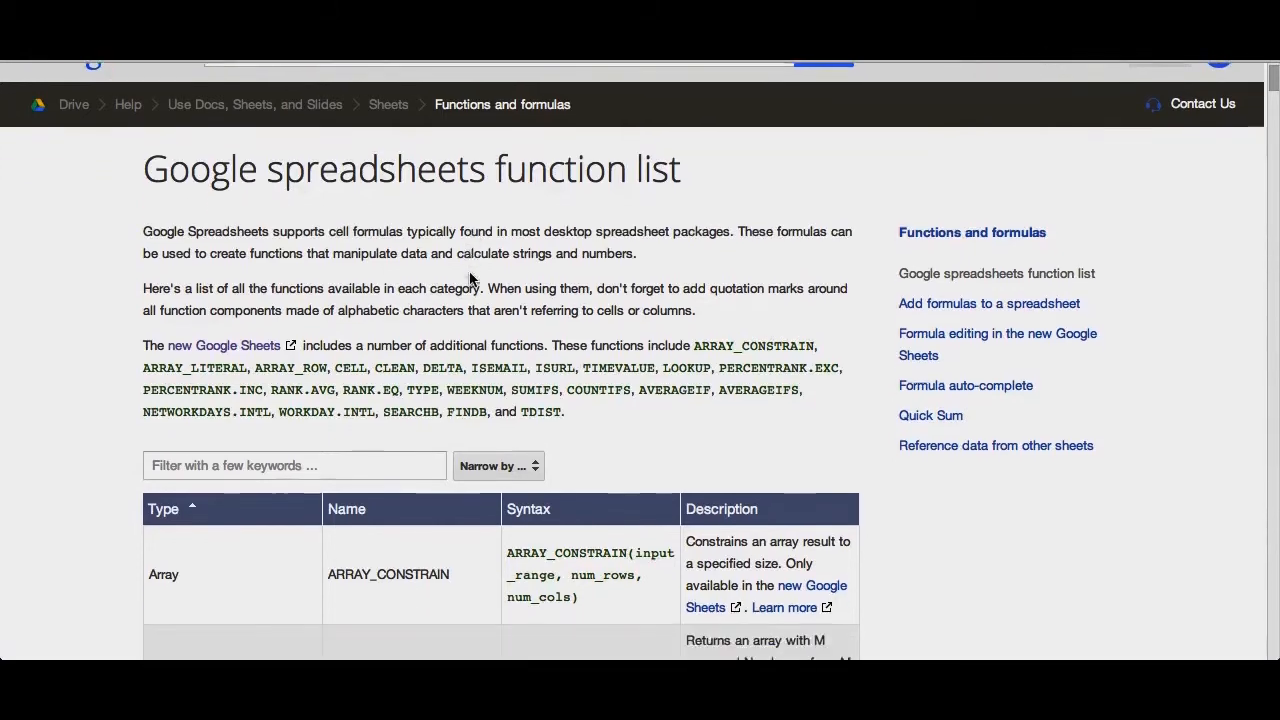
scroll(469, 273, down, 7)
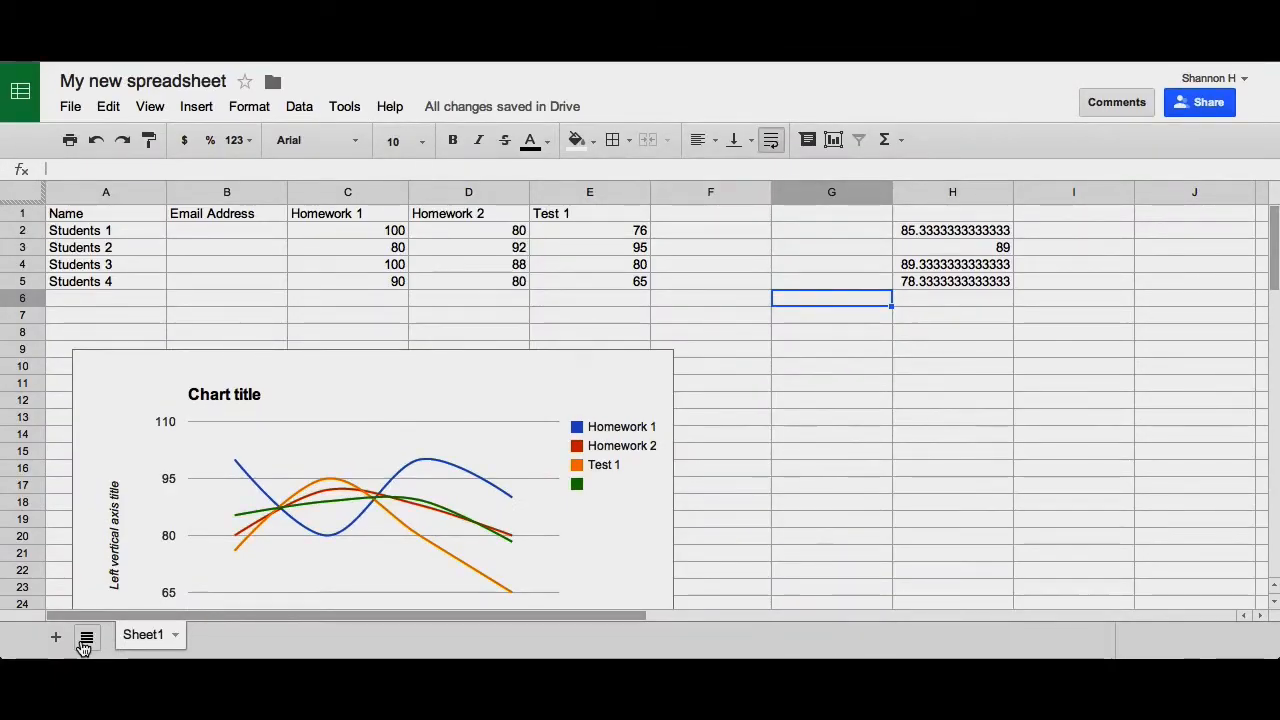
Return to the spreadsheet and add a second sheet
scroll(164, 505, down, 1)
scroll(164, 505, down, 1)
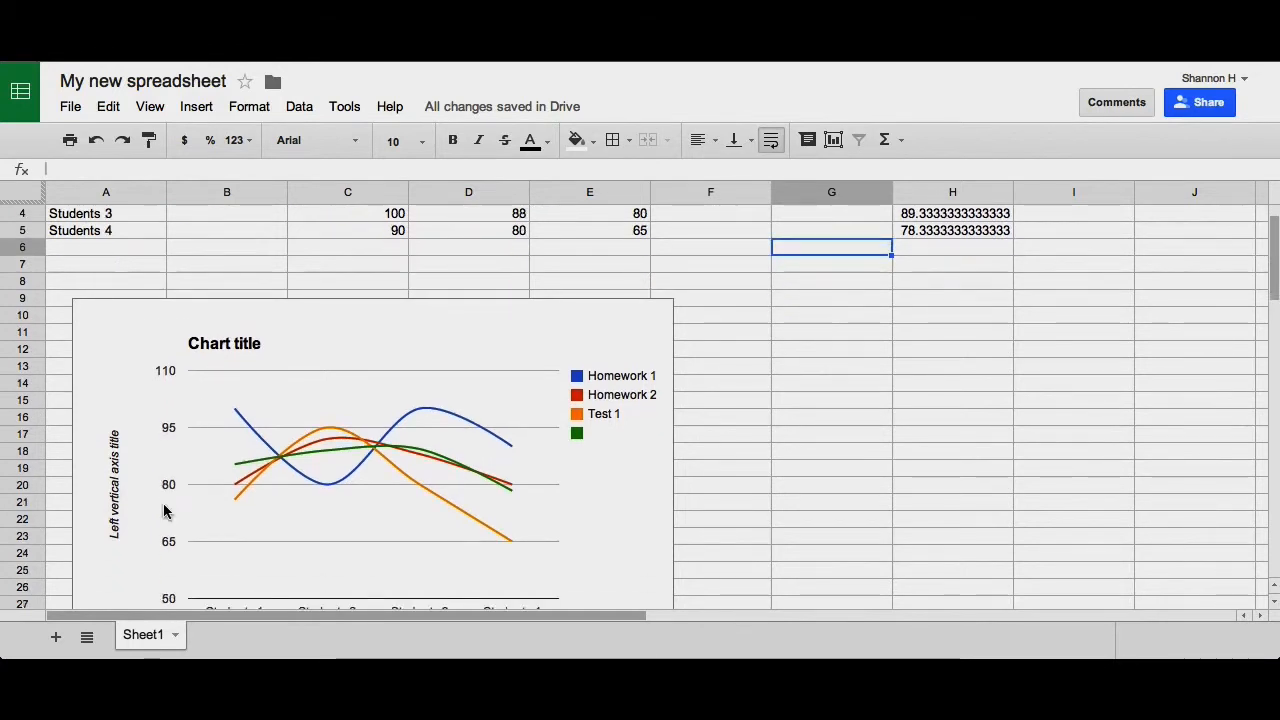
click(57, 638)
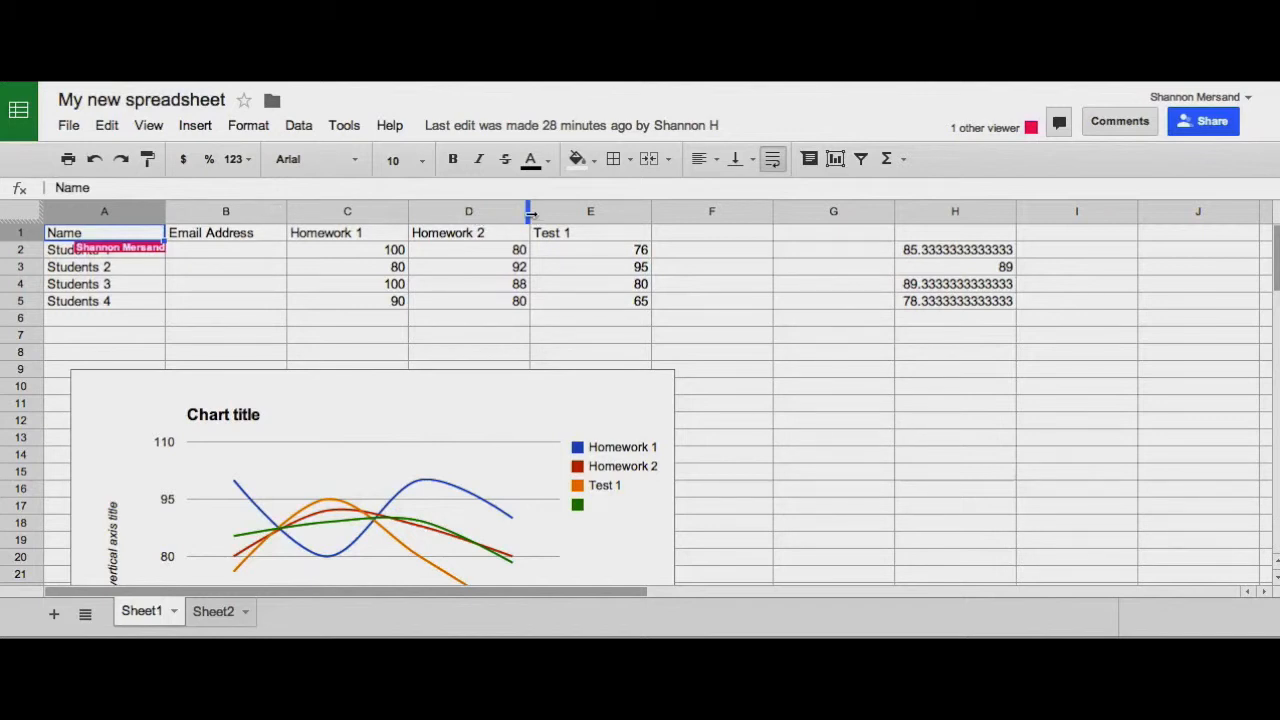
Narrow the Homework 2 column and increase the heights of rows 2 and 3 on Sheet1
drag(530, 213, 500, 216)
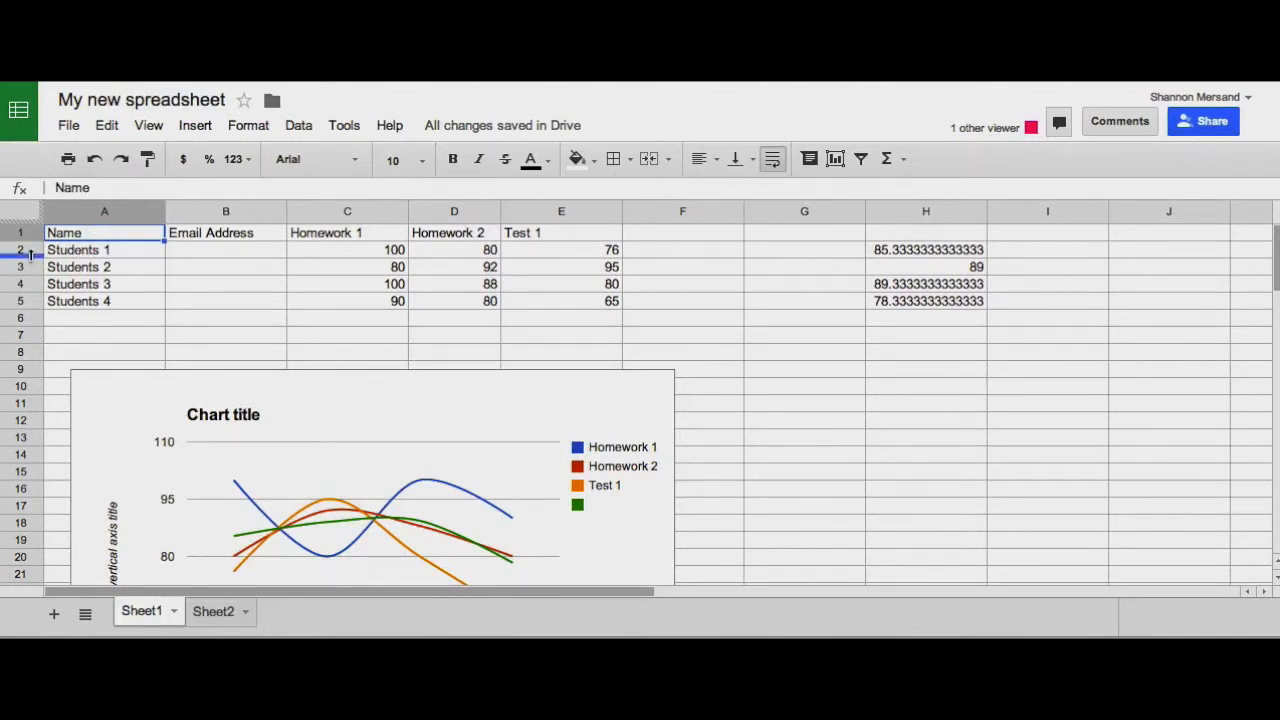
mouse_move(31, 256)
mouse_down()
mouse_move(31, 295)
mouse_move(31, 264)
mouse_up()
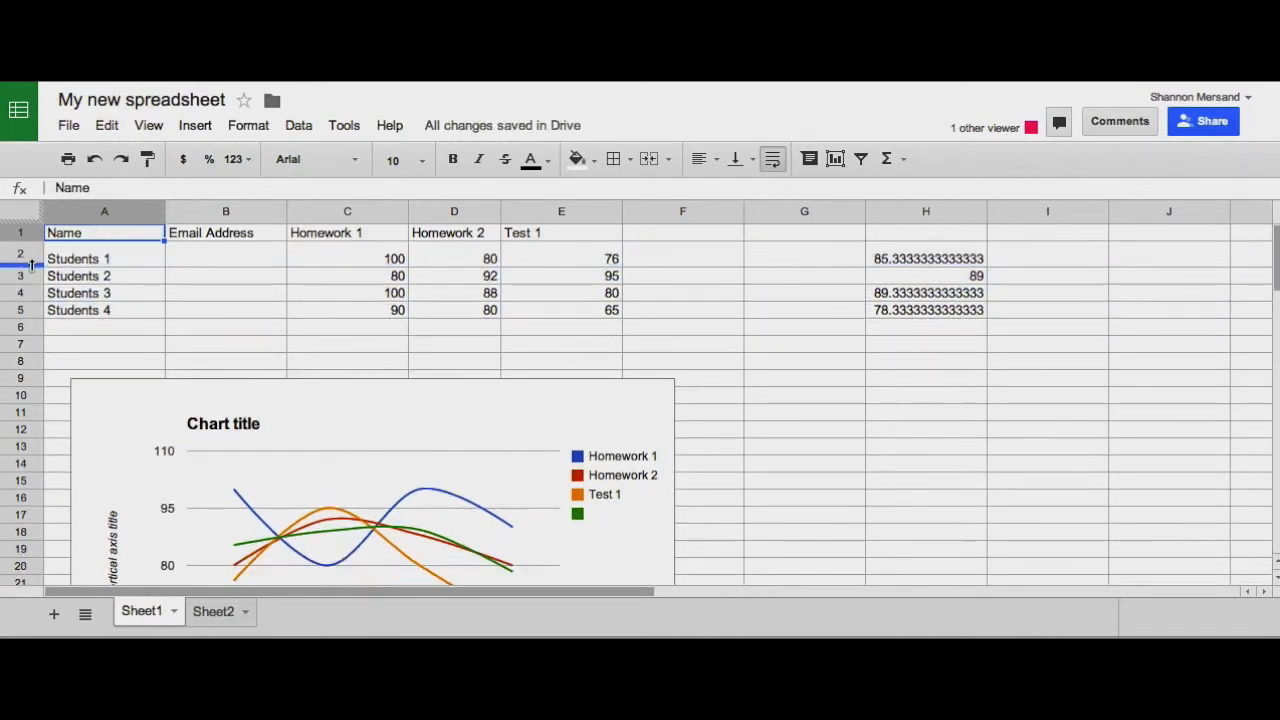
drag(31, 285, 31, 312)
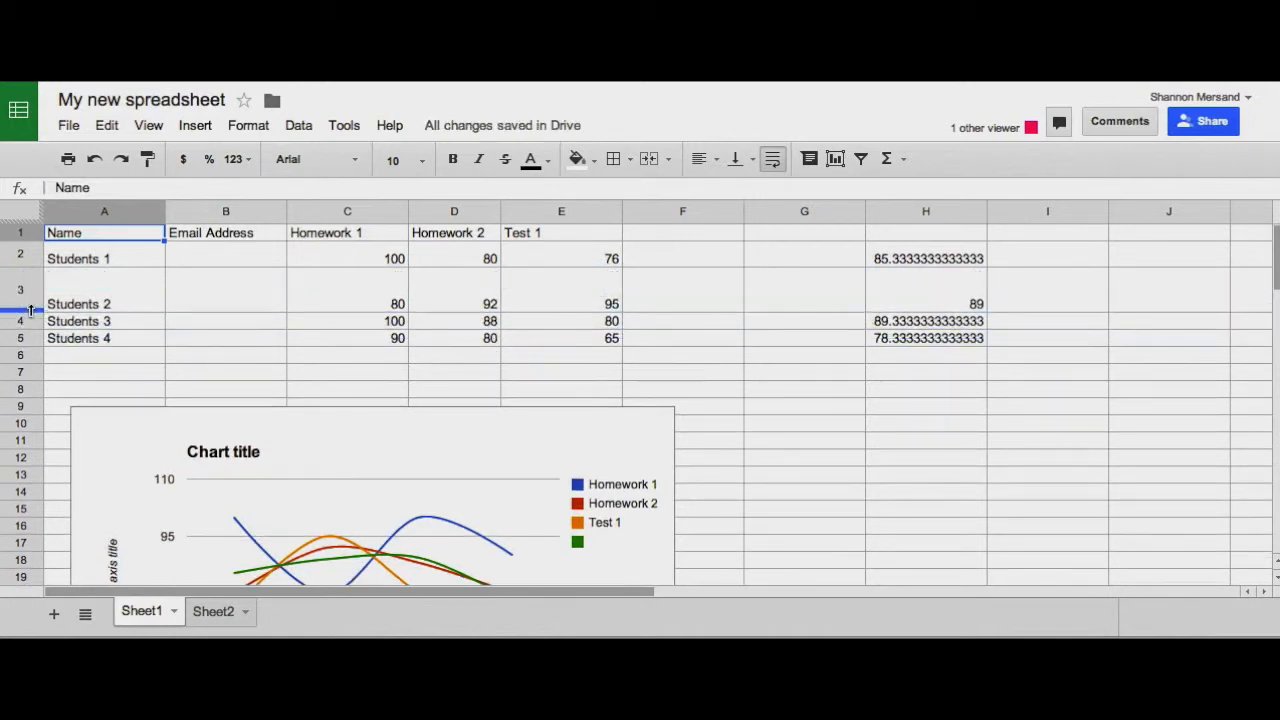
Increase the height of row 4 and review column A's options, such as sorting and range protection, without choosing one
drag(33, 328, 33, 345)
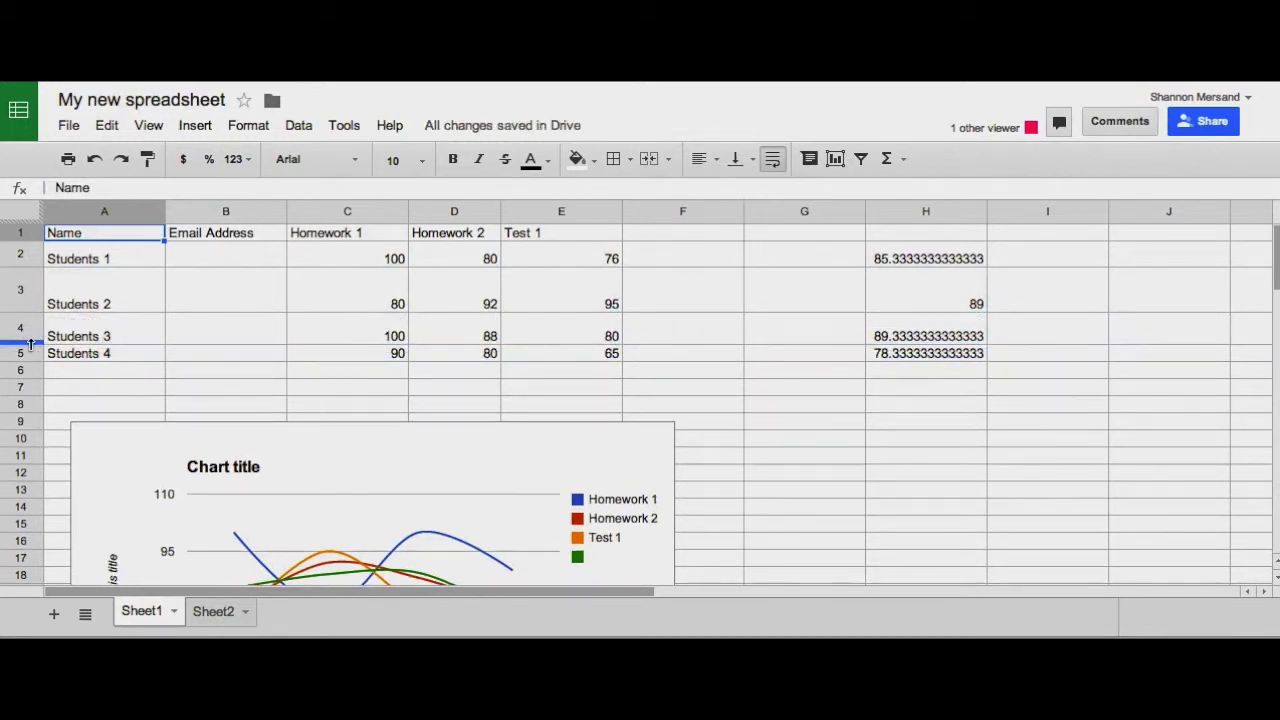
click(154, 214)
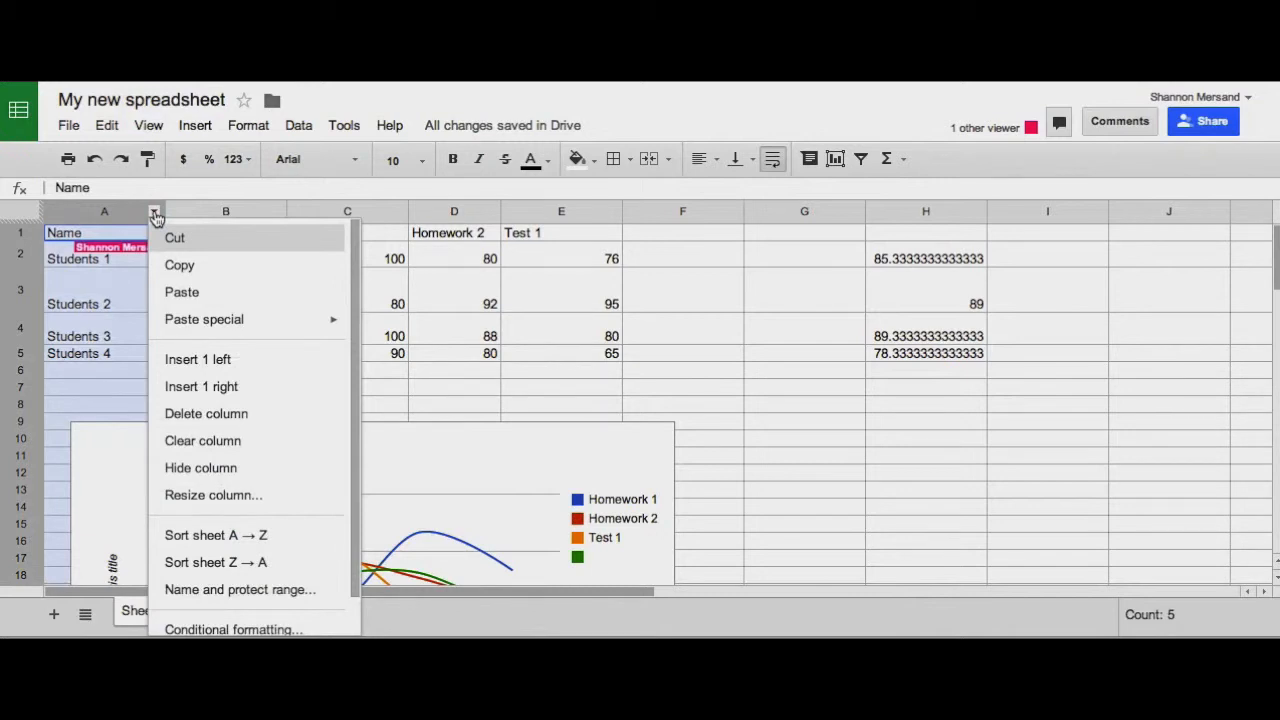
click(155, 216)
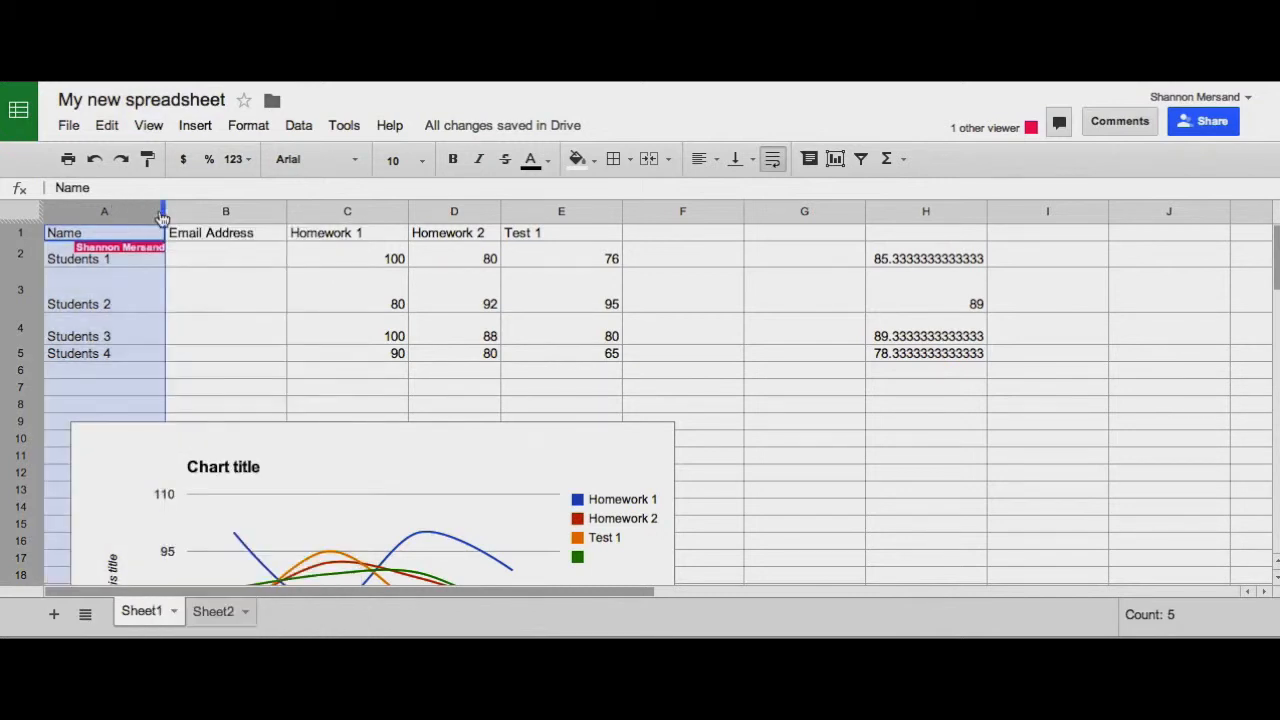
click(155, 216)
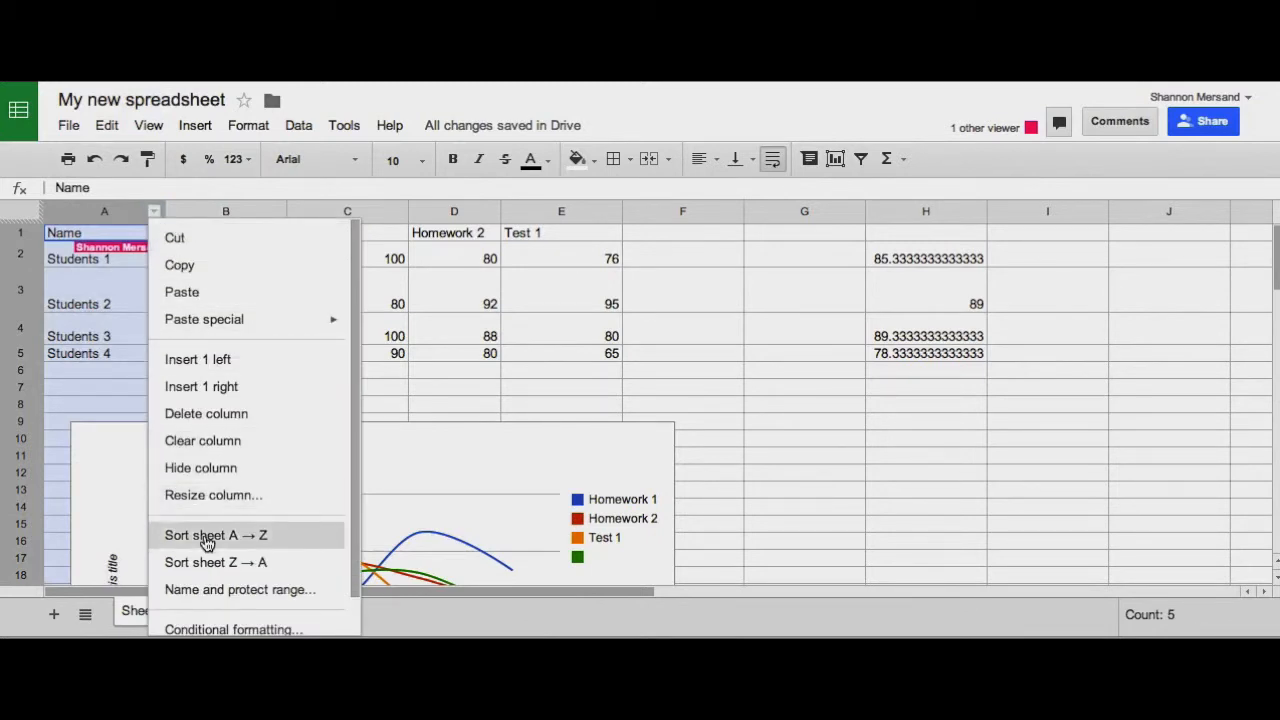
scroll(207, 543, down, 1)
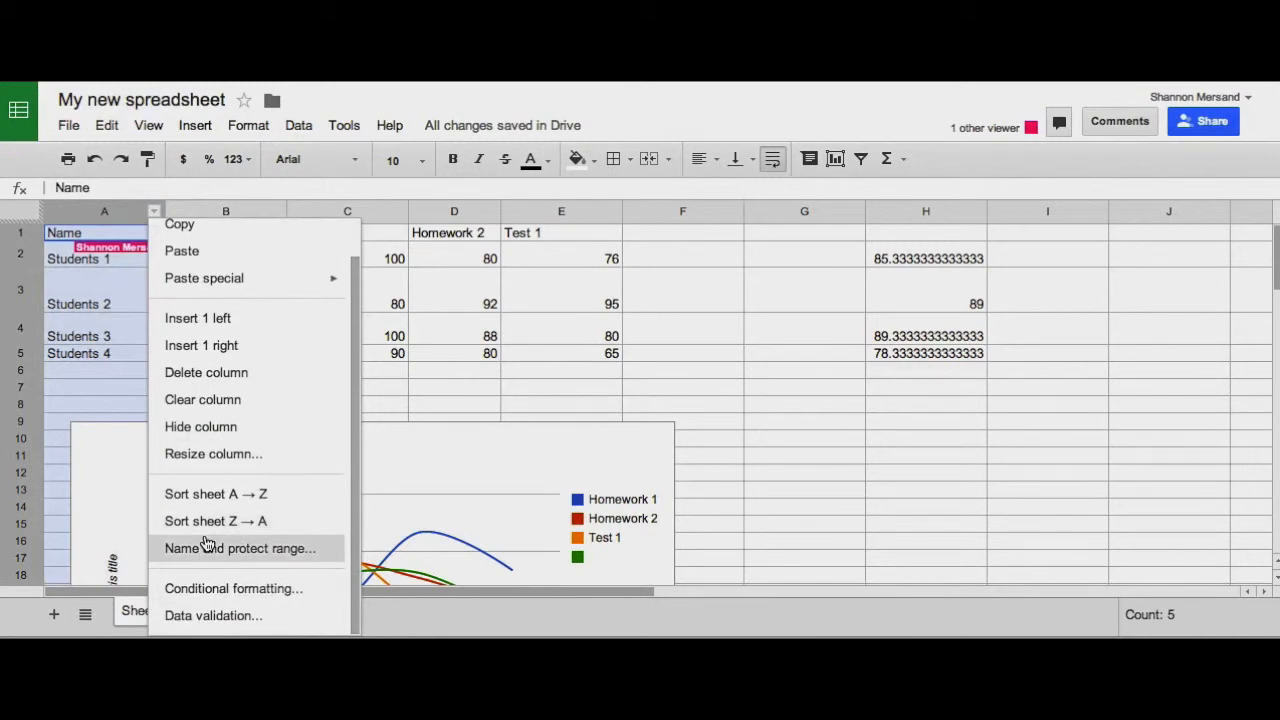
click(24, 219)
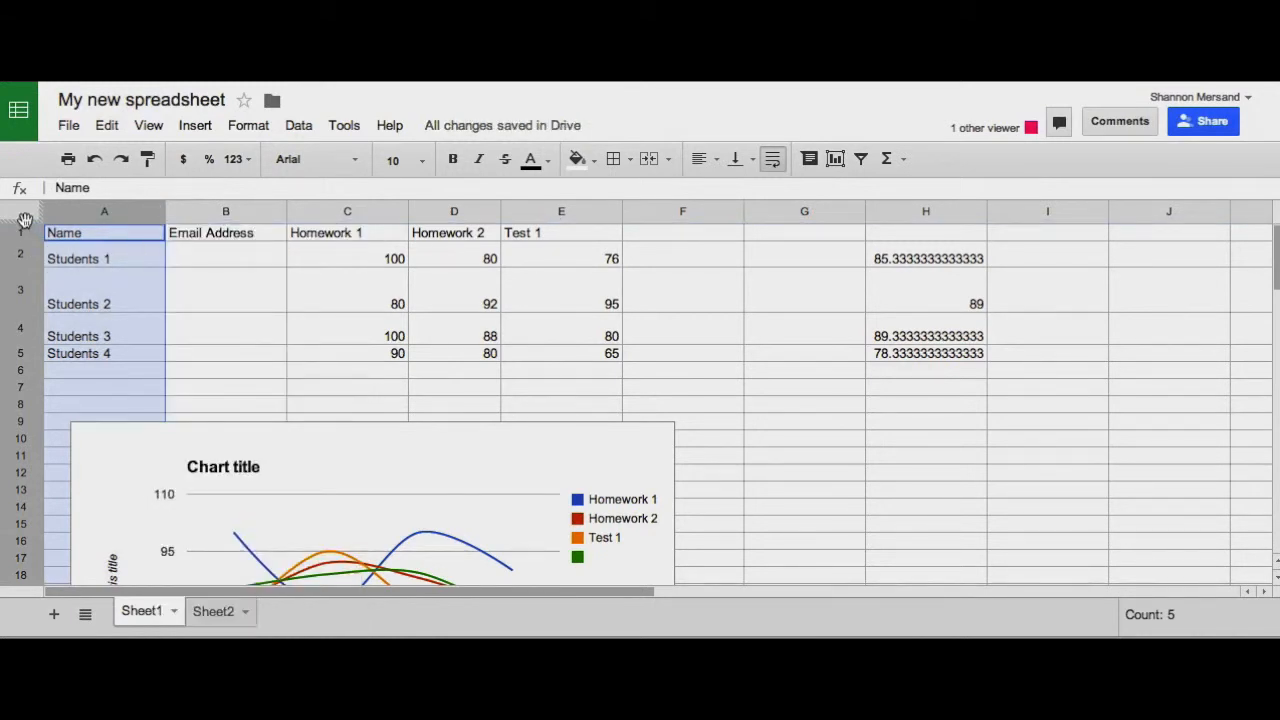
Sort the whole sheet, treating the first row as a header, by Homework 1 A → Z and then by Homework 2 A → Z
click(23, 219)
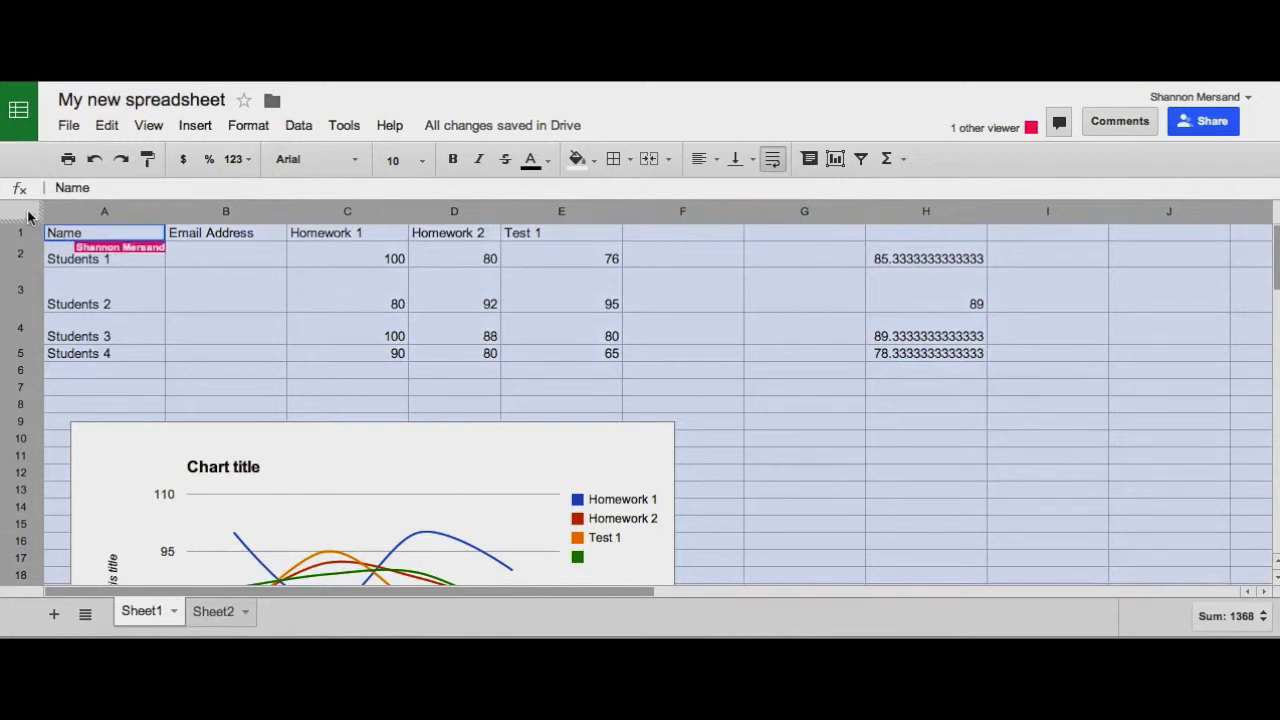
click(299, 127)
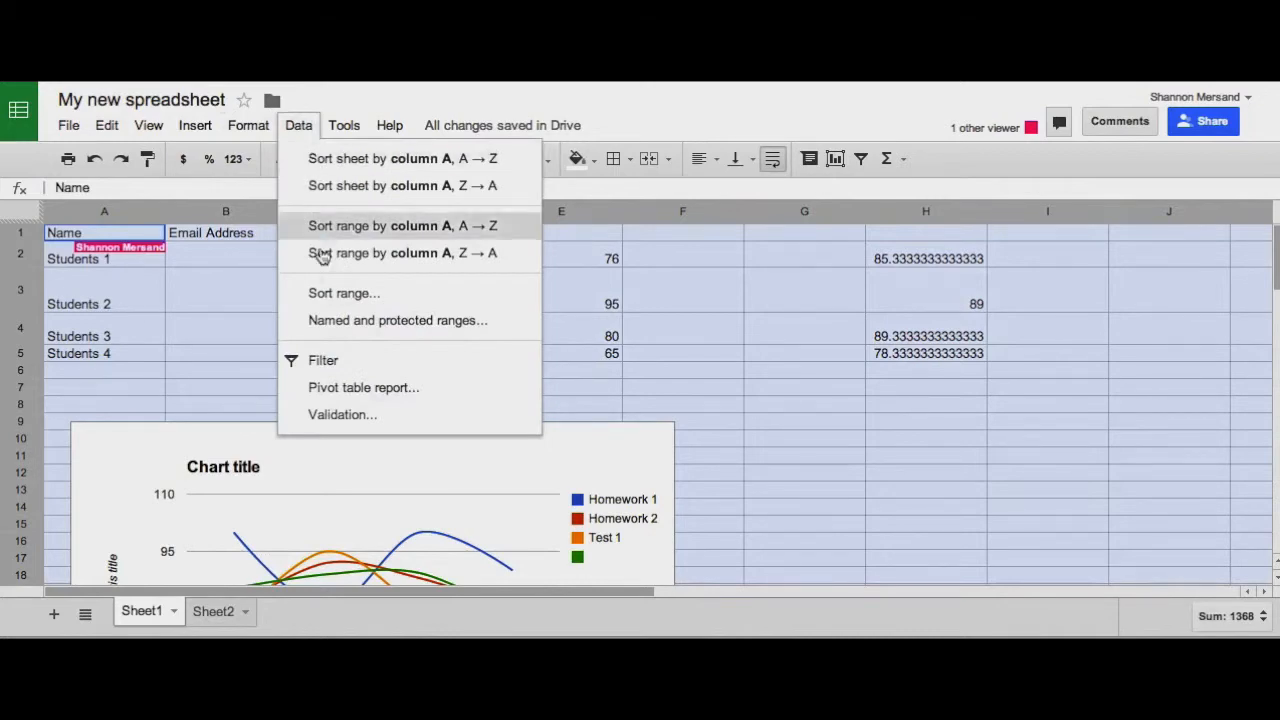
click(320, 292)
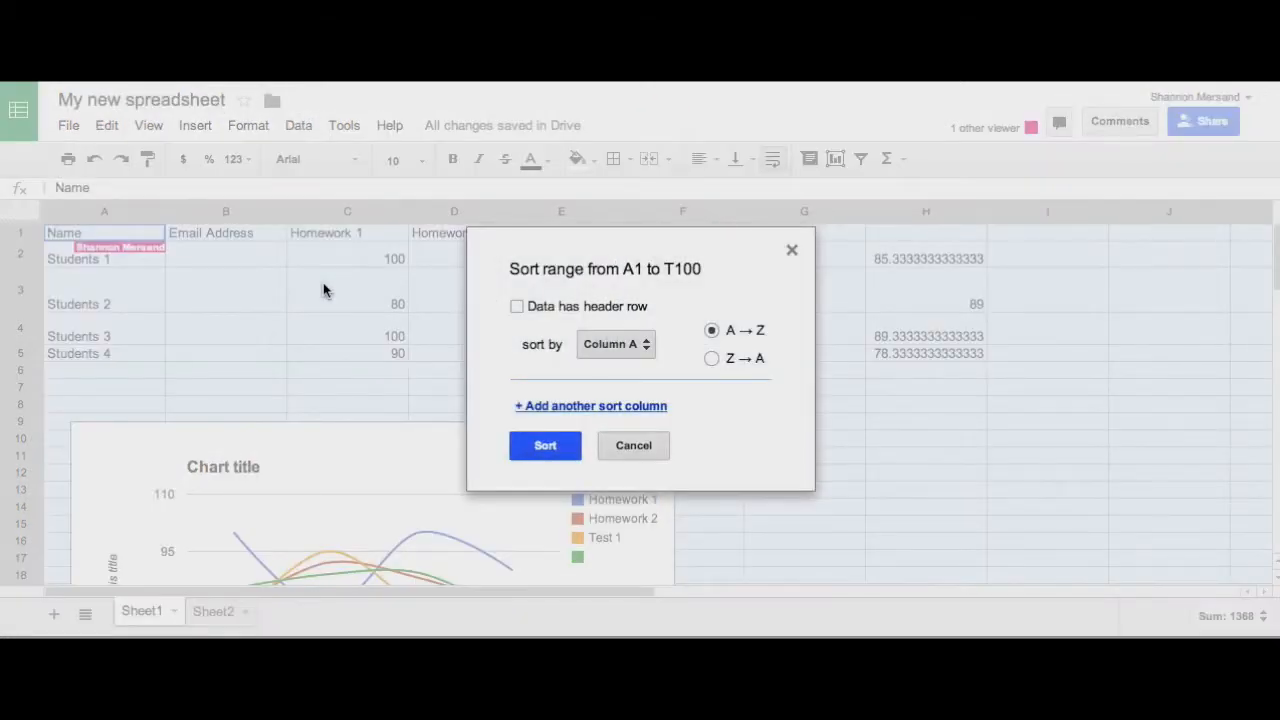
click(516, 308)
click(620, 349)
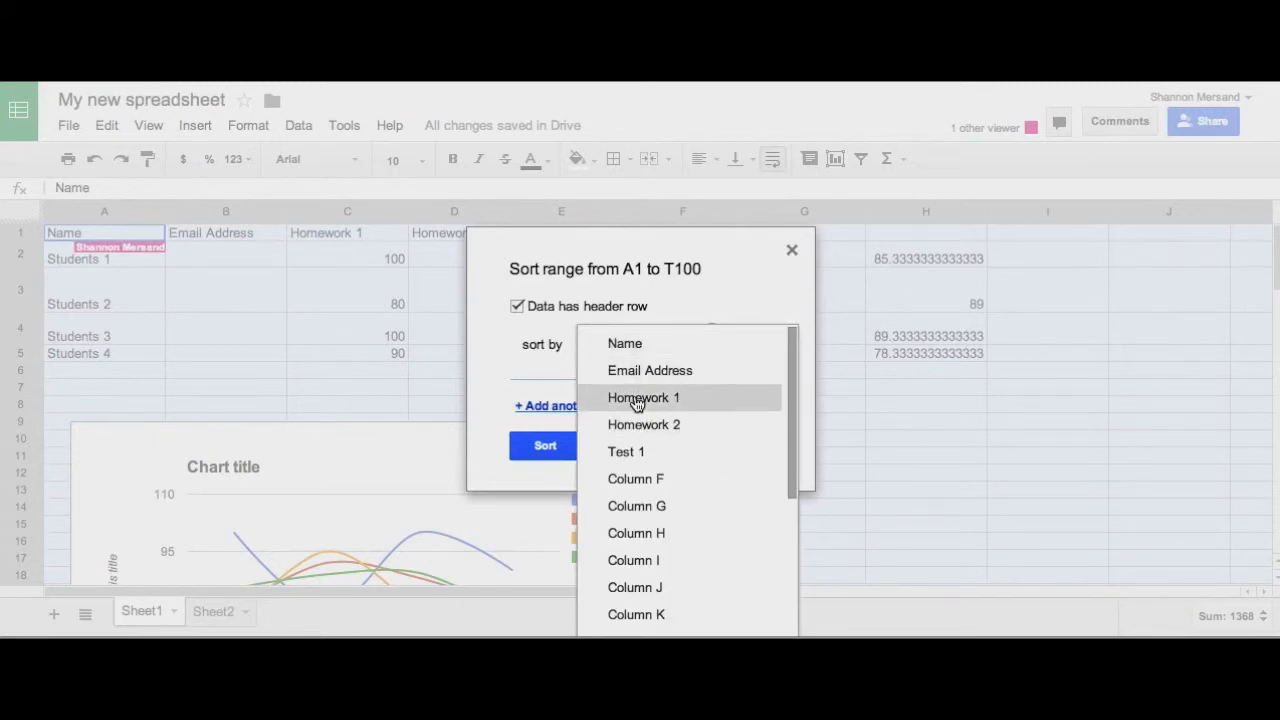
click(637, 398)
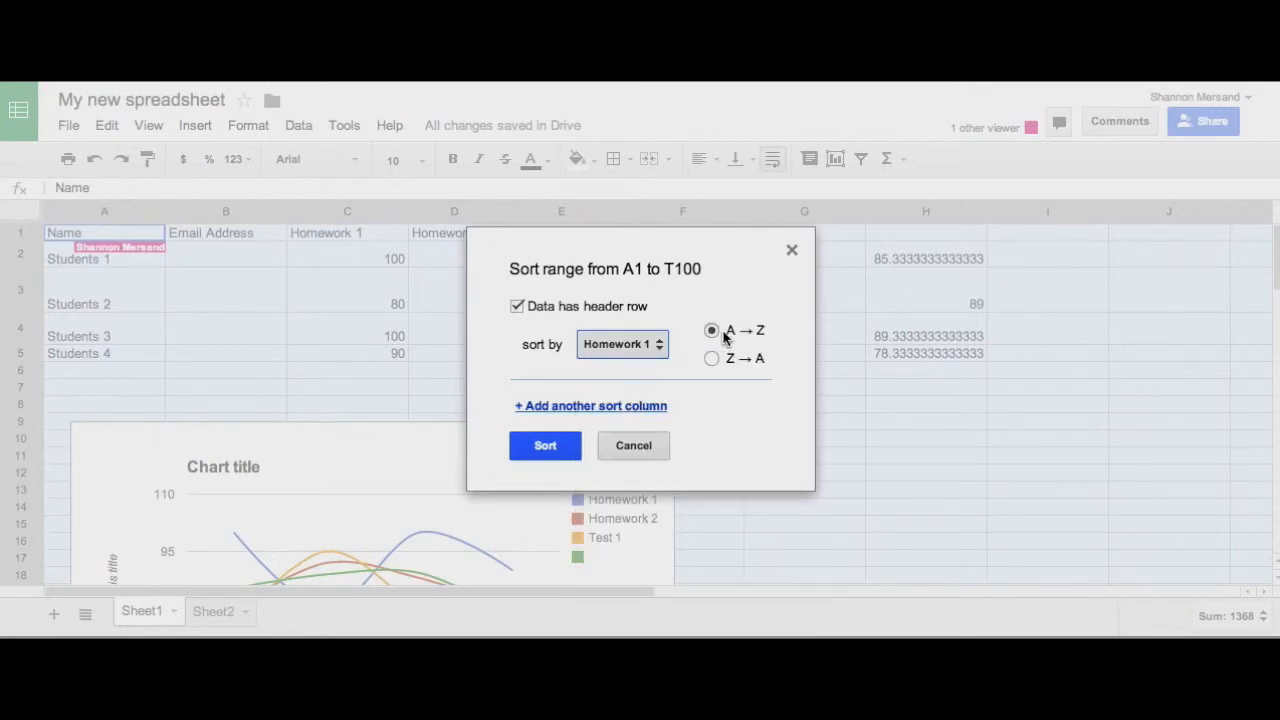
click(517, 406)
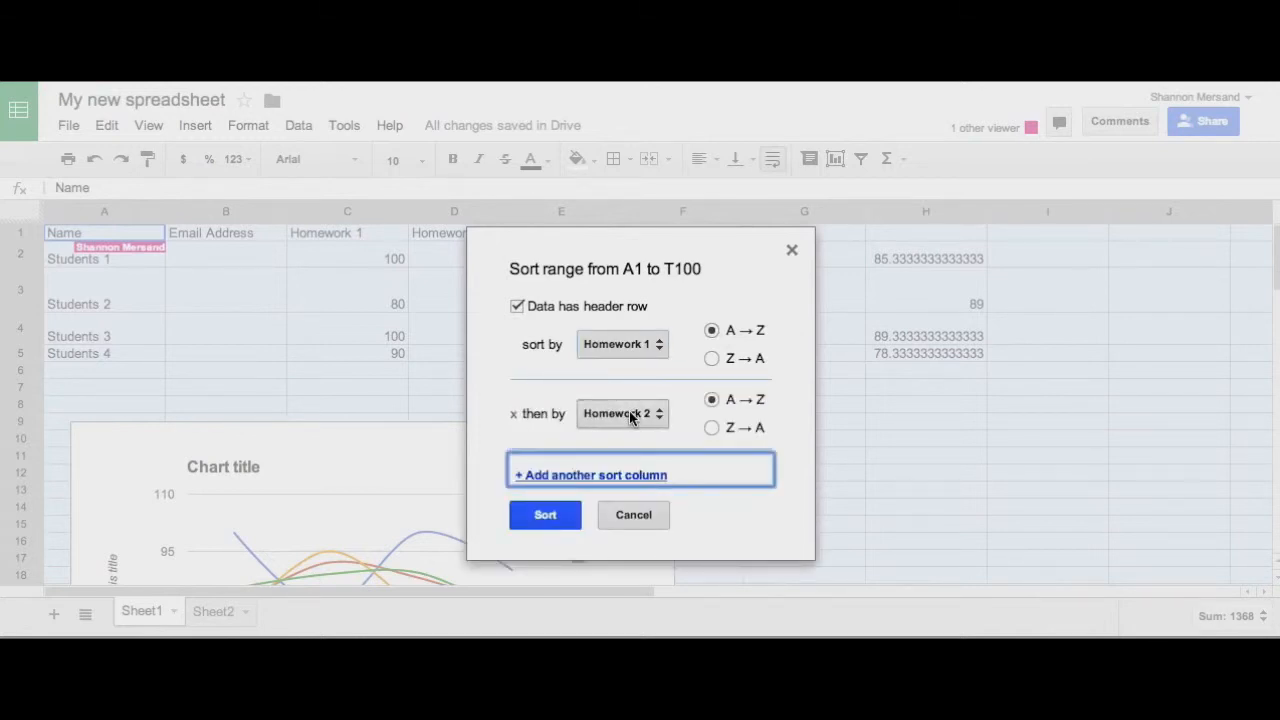
click(556, 523)
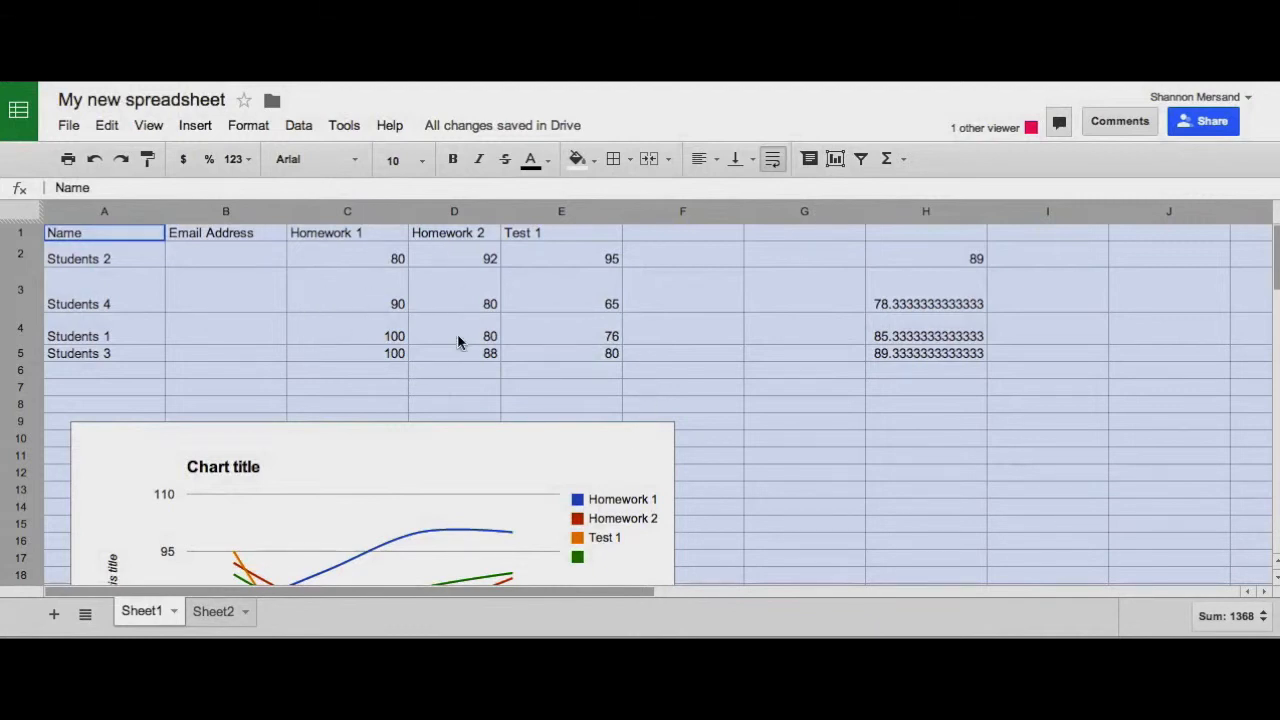
Fill the Students 4 score cells C3 to E3 with a light red background colour
click(372, 259)
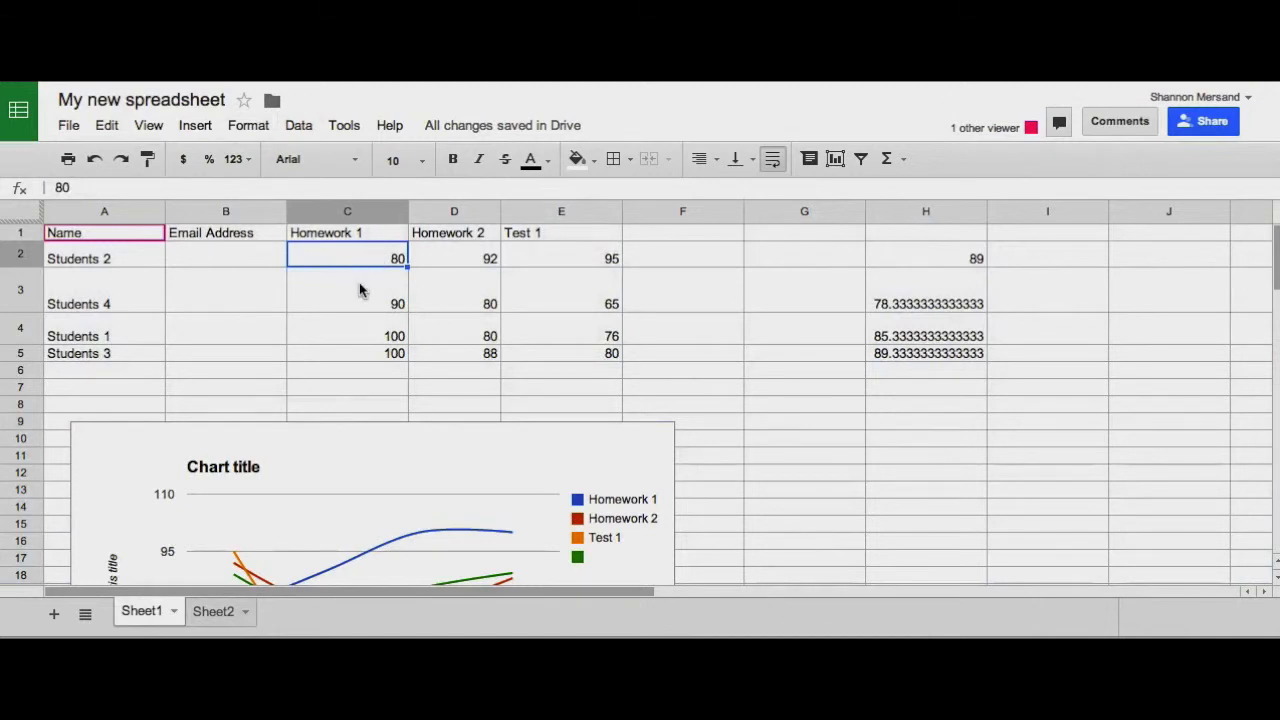
click(358, 288)
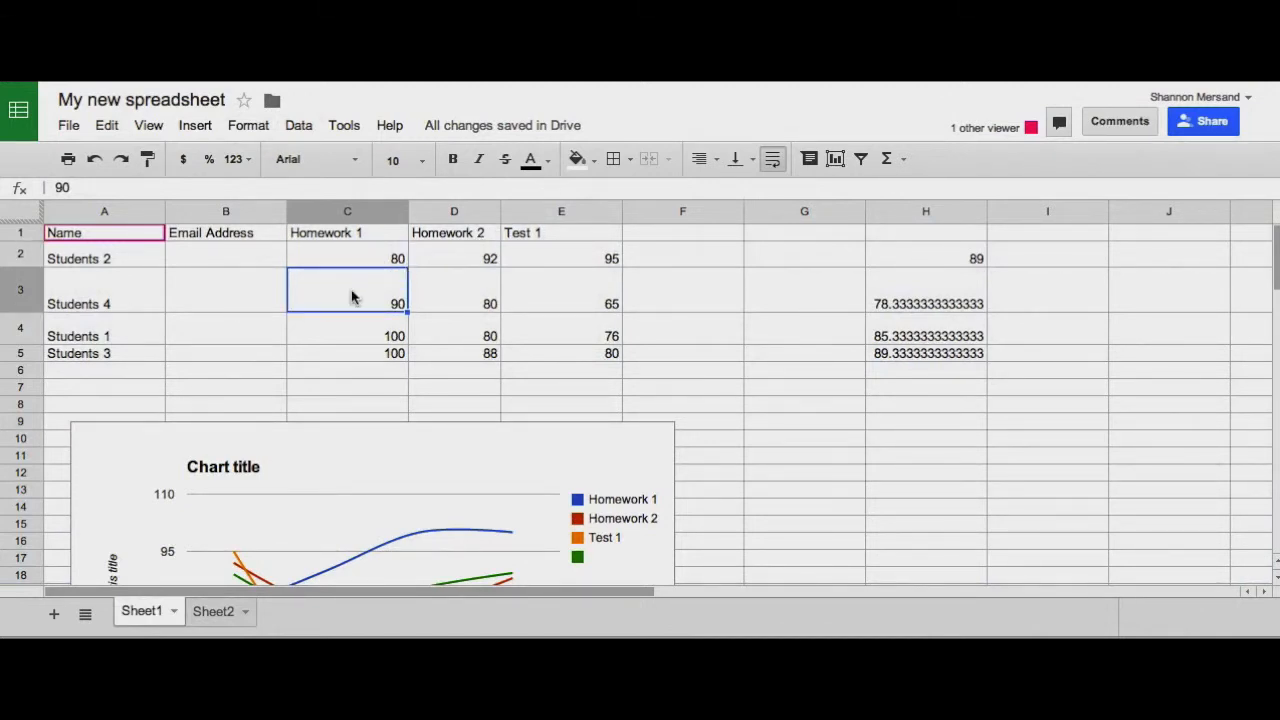
drag(352, 297, 543, 306)
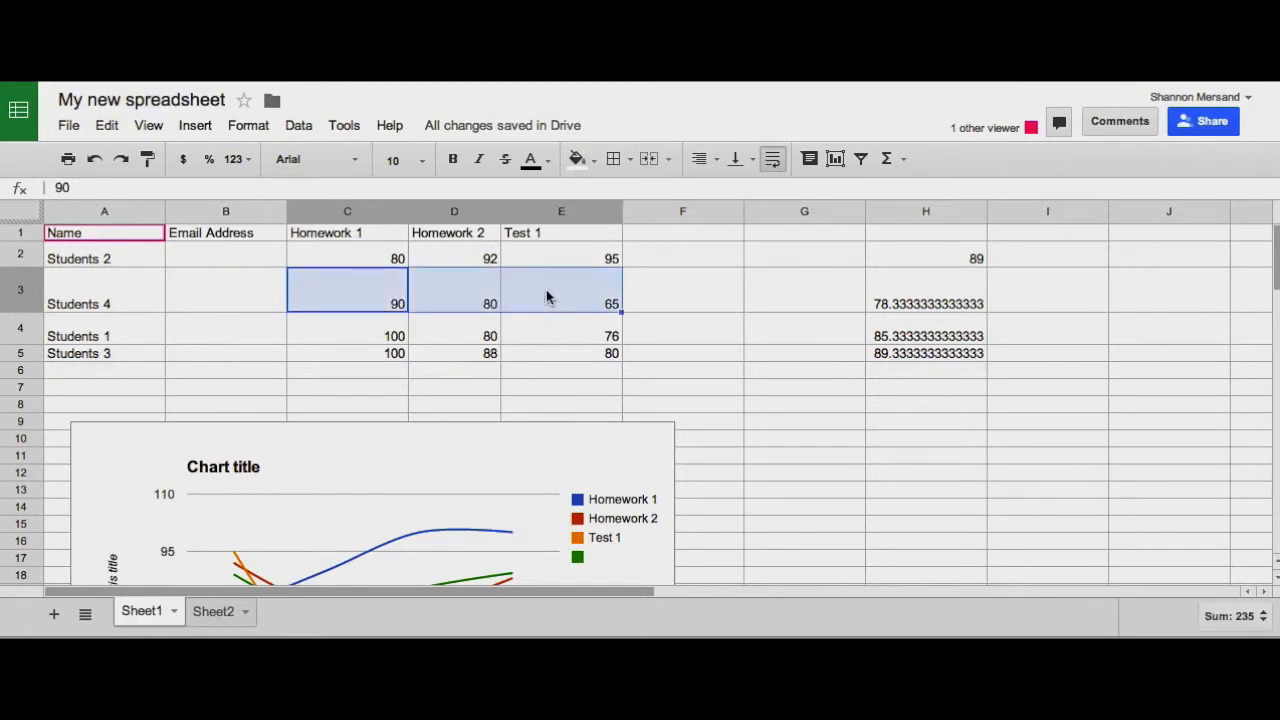
click(595, 164)
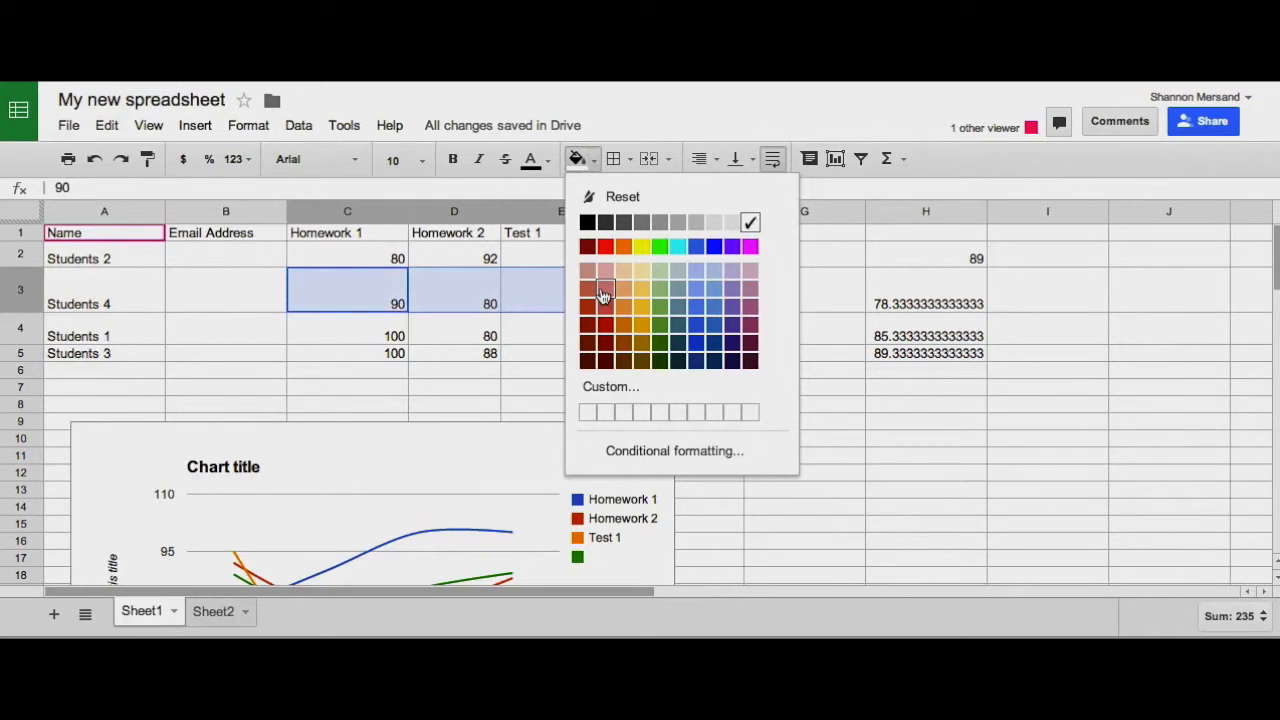
click(603, 290)
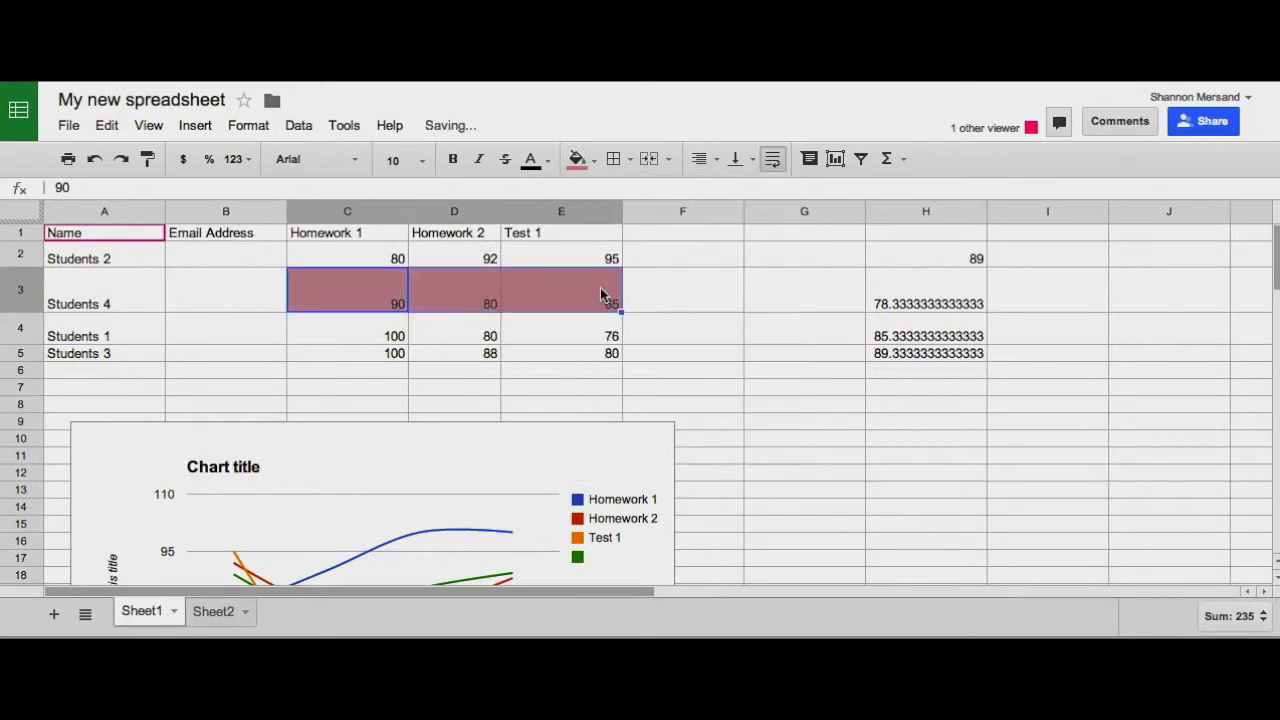
click(560, 334)
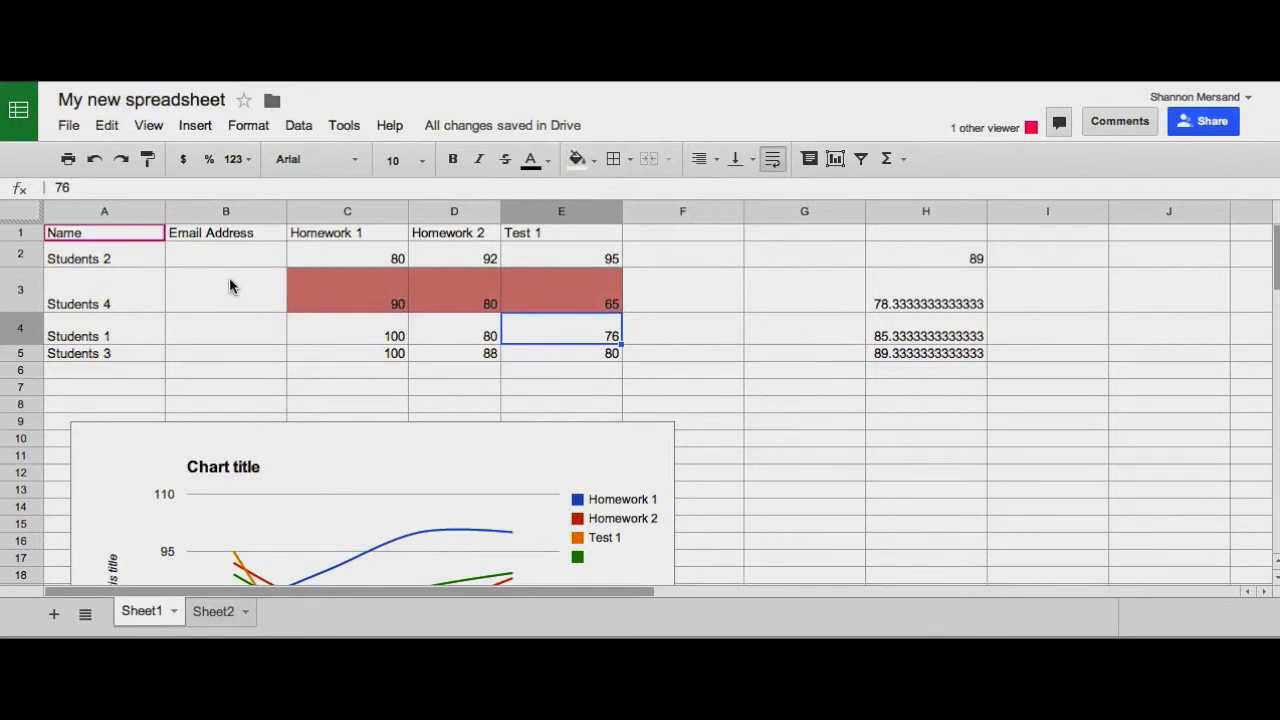
Turn on a filter for the entire sheet and open the filter options of the Homework 1 column
click(30, 222)
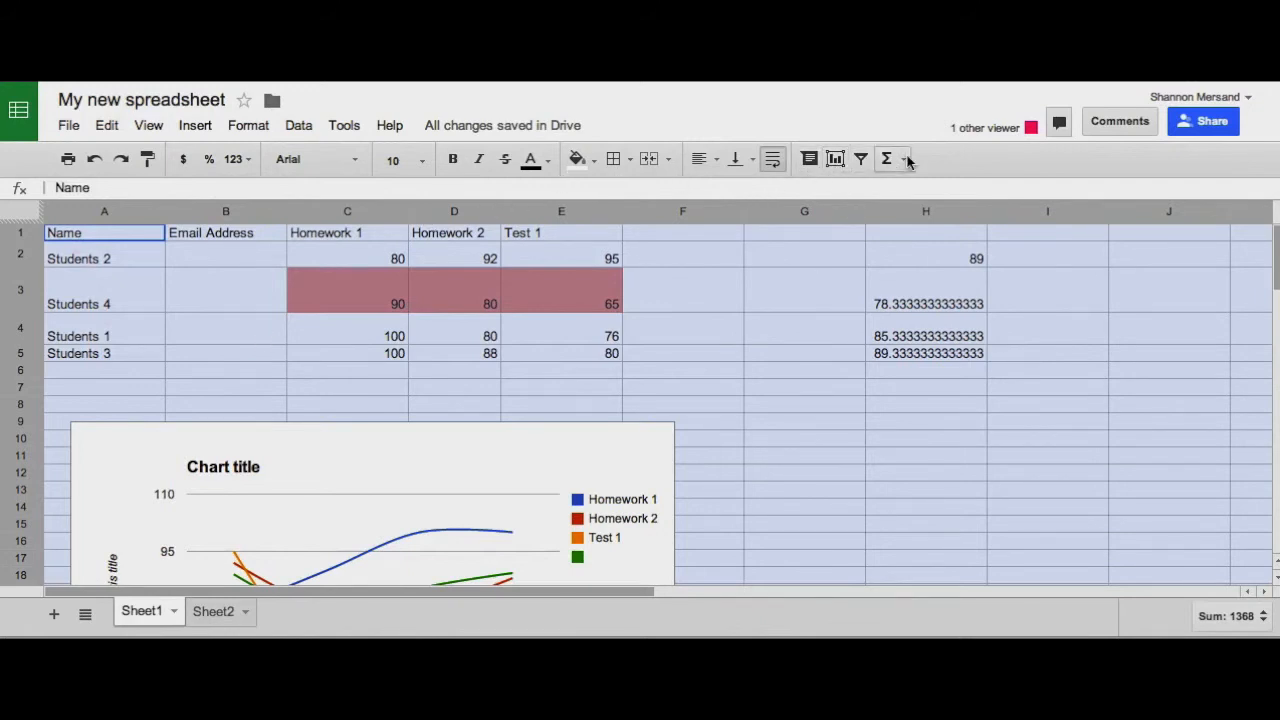
click(860, 158)
click(400, 232)
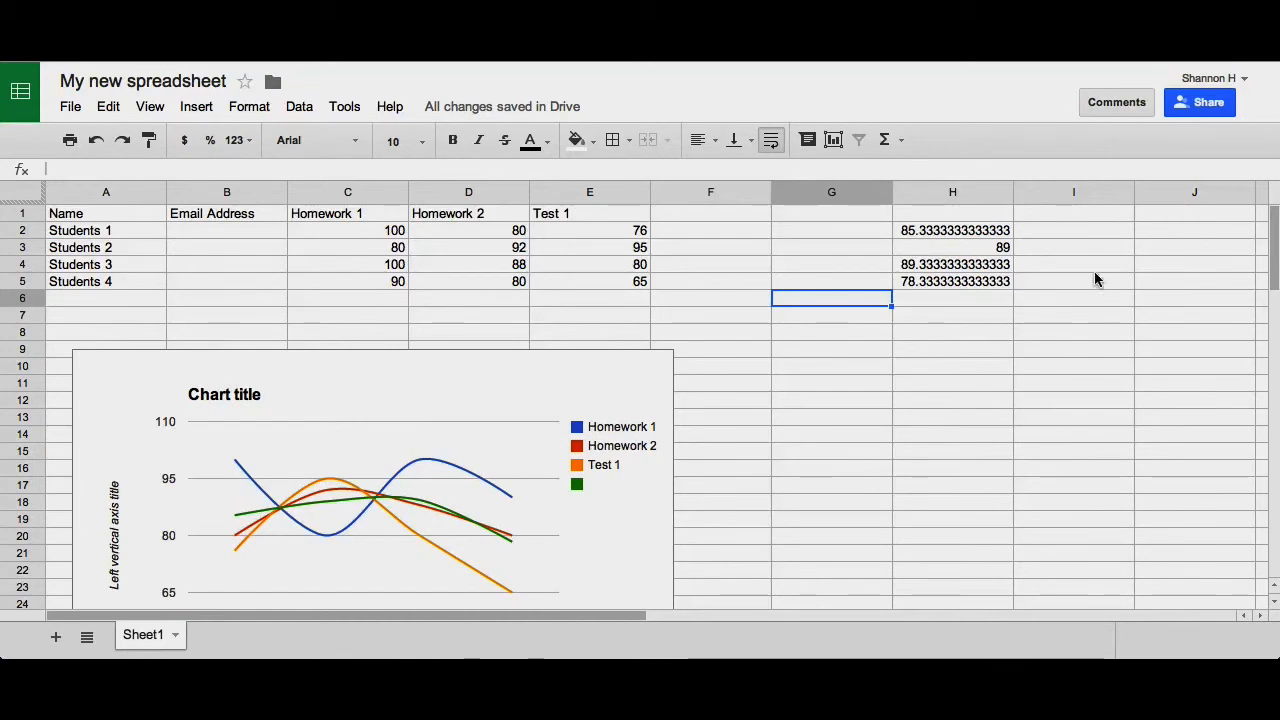
Review the spreadsheet's sharing settings and the collaborator's permission choices, then close them without changing access
click(1199, 116)
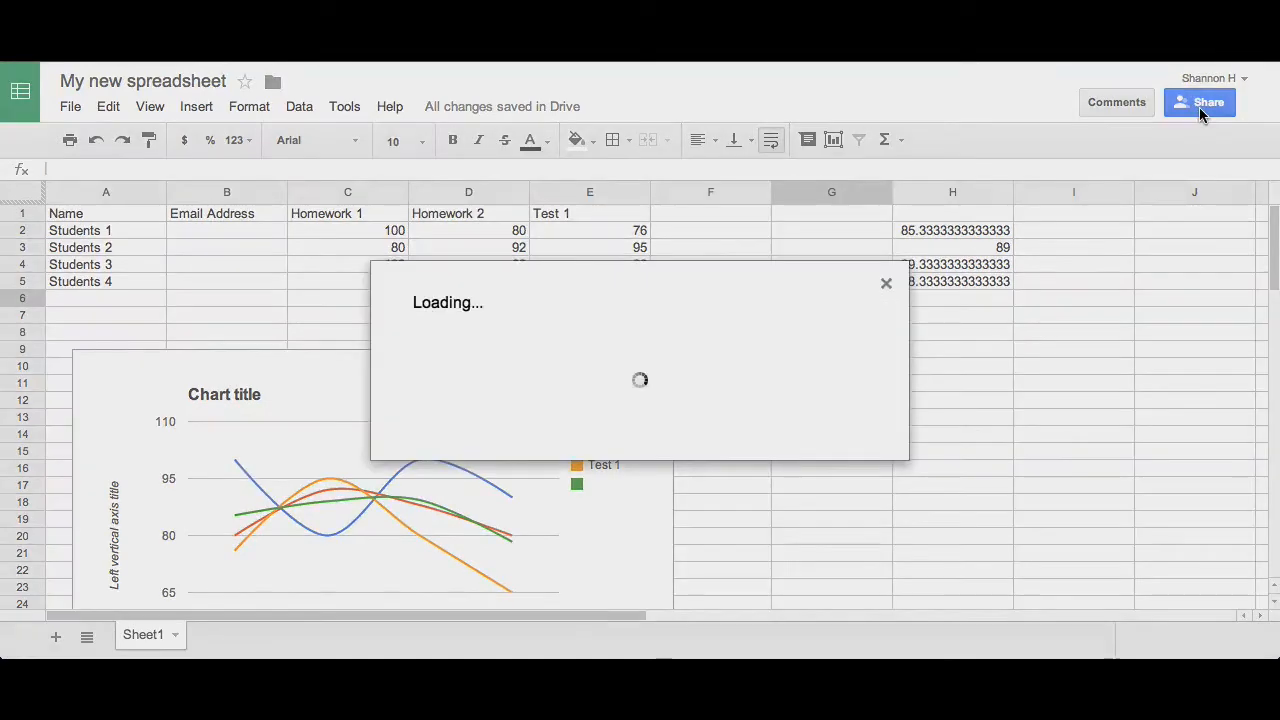
scroll(601, 500, down, 1)
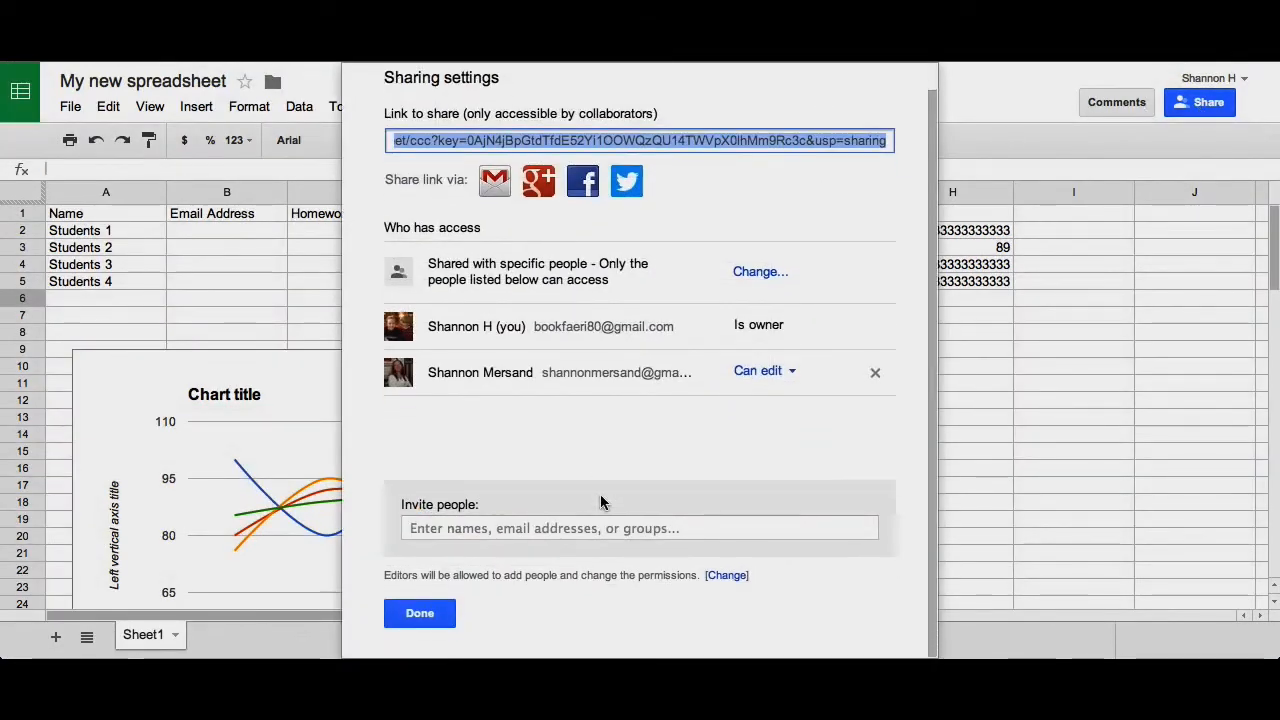
click(795, 372)
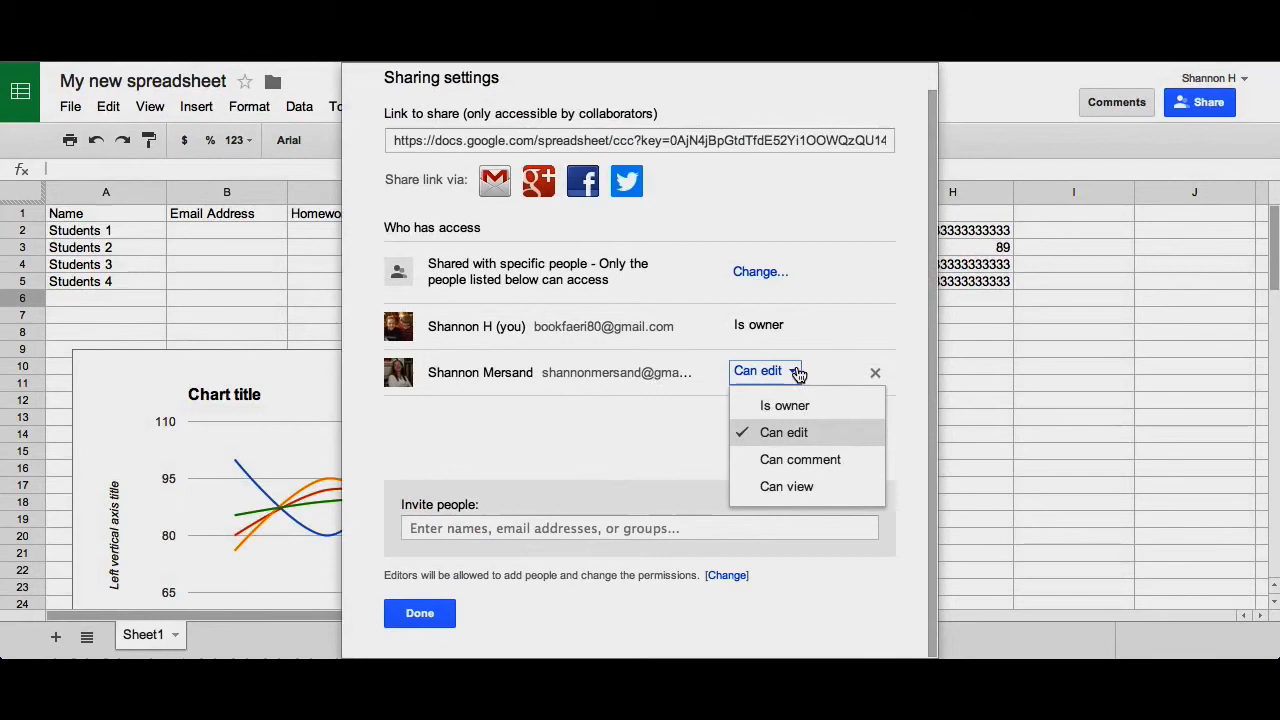
click(664, 410)
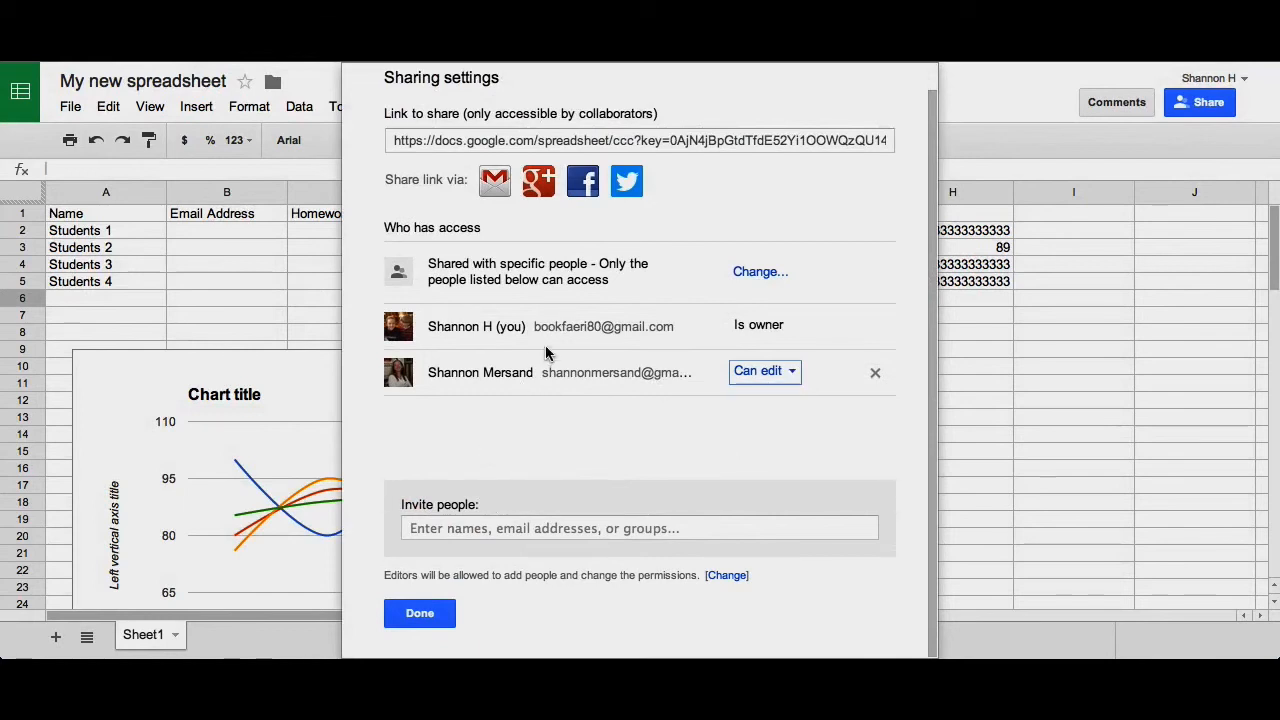
click(398, 612)
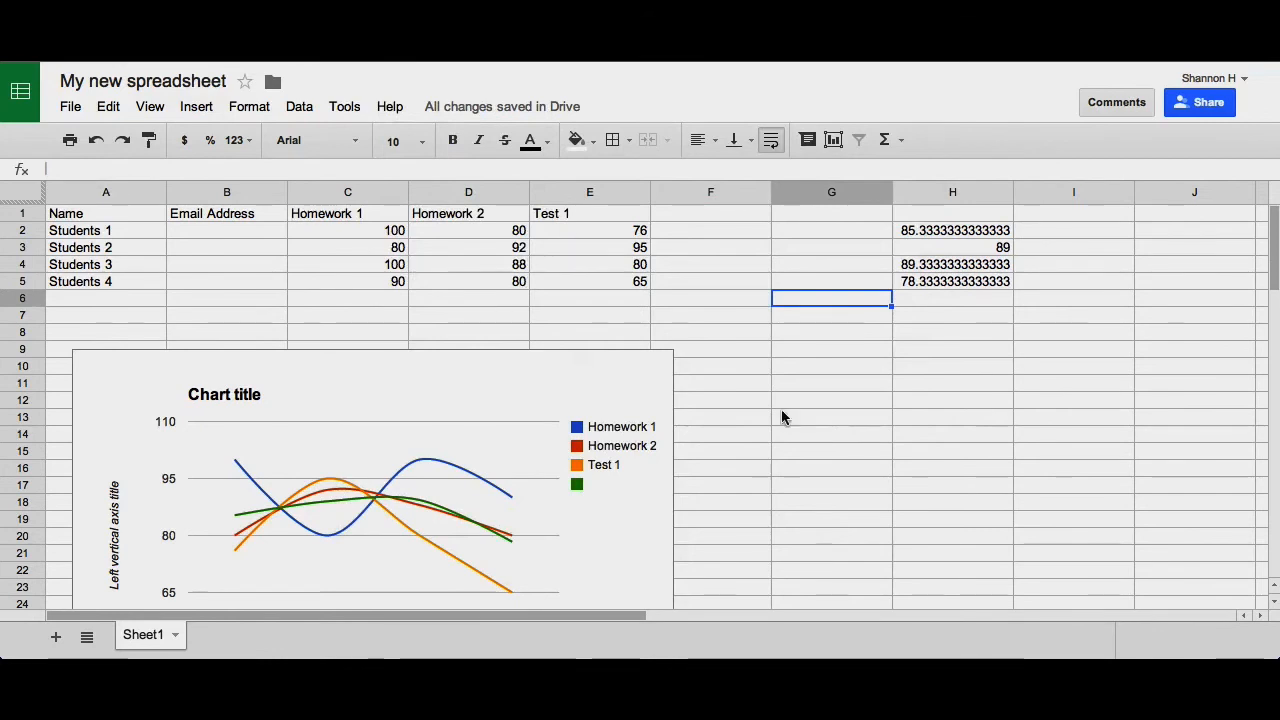